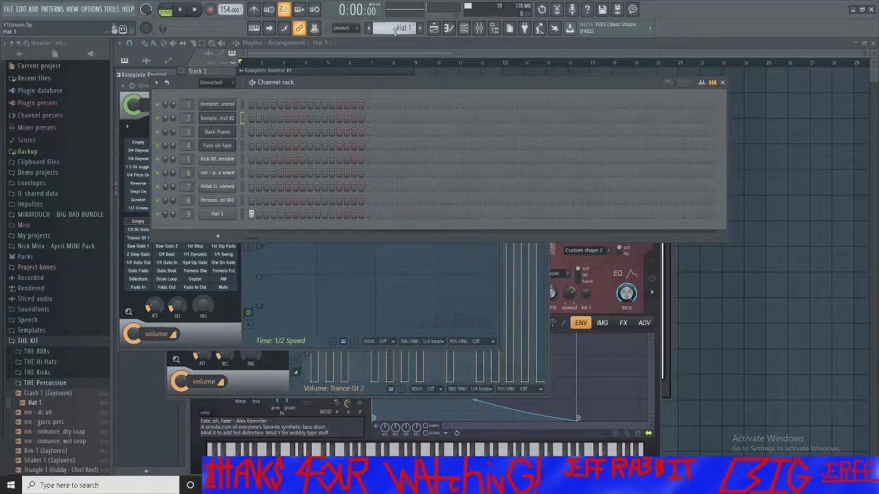
- Switch to the first Komplete Kontrol pattern and bring the Playlist arrangement in front of the channel rack, mixer and plugin windows
{"action": "scroll", "coordinate": [395, 31], "scroll_direction": "up", "scroll_amount": 8}
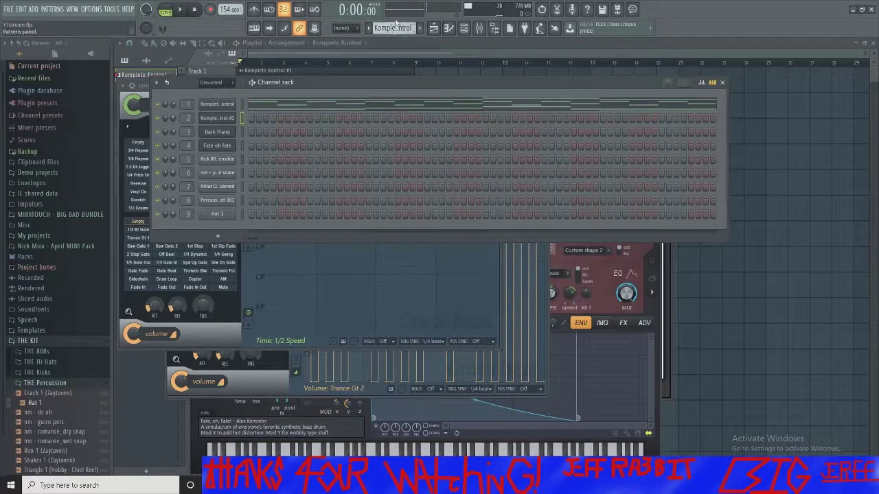
{"action": "left_click_drag", "start_coordinate": [447, 81], "coordinate": [442, 167]}
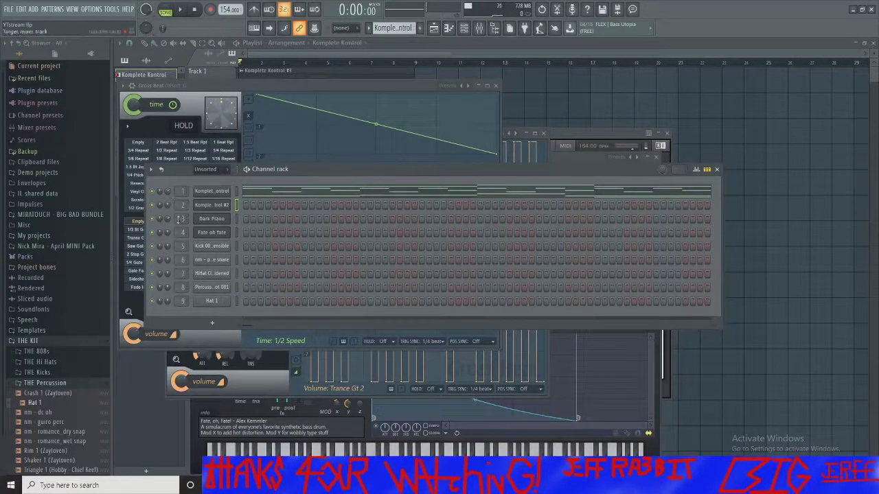
{"action": "left_click", "coordinate": [481, 29]}
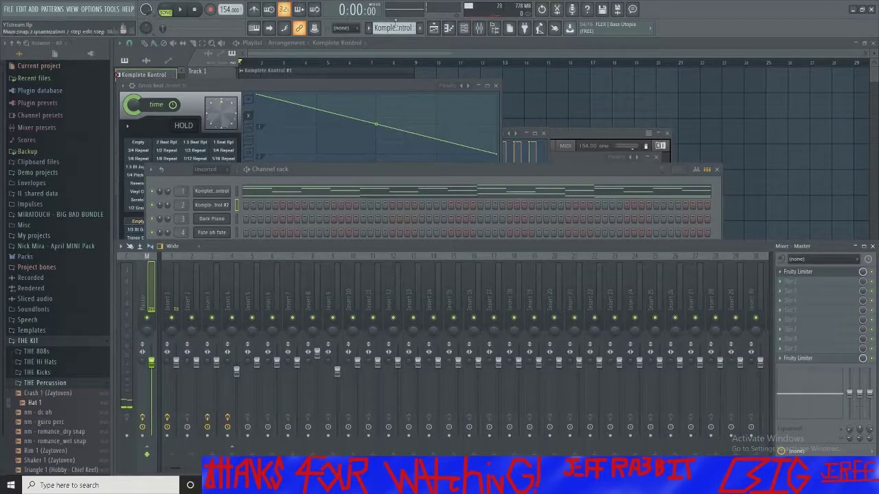
{"action": "left_click", "coordinate": [533, 71]}
{"action": "right_click", "coordinate": [534, 71]}
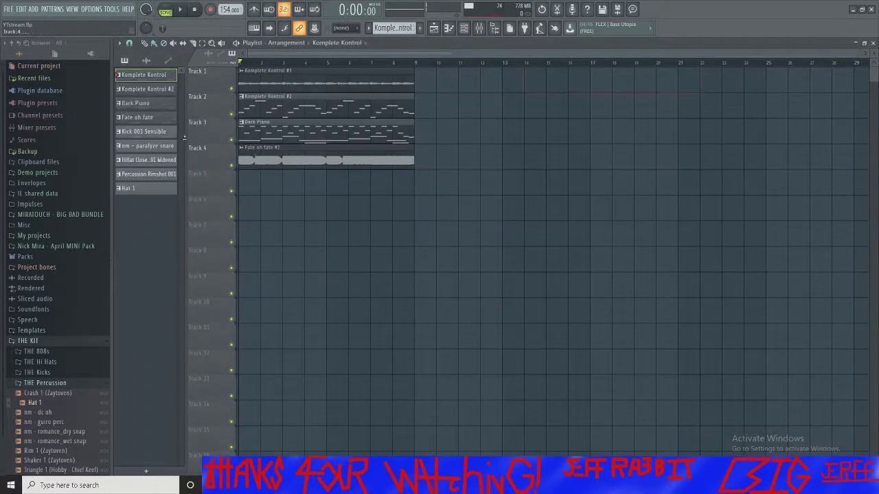
- Place the Kick 003 Sensible, nm - paralyze snare and HiHat Closed 001 Widened patterns at bar 1 on tracks 5, 6 and 7
{"action": "left_click", "coordinate": [155, 130]}
{"action": "left_click", "coordinate": [249, 186]}
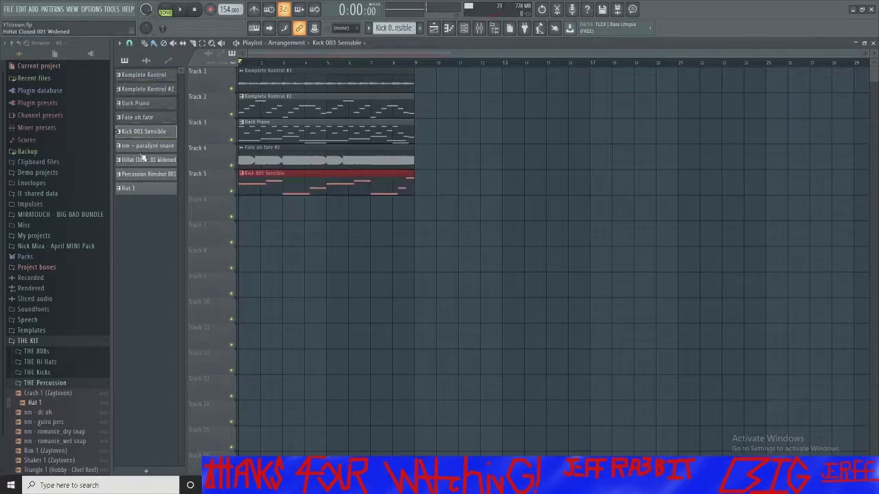
{"action": "left_click", "coordinate": [145, 145]}
{"action": "left_click", "coordinate": [249, 217]}
{"action": "left_click", "coordinate": [153, 160]}
{"action": "left_click", "coordinate": [242, 233]}
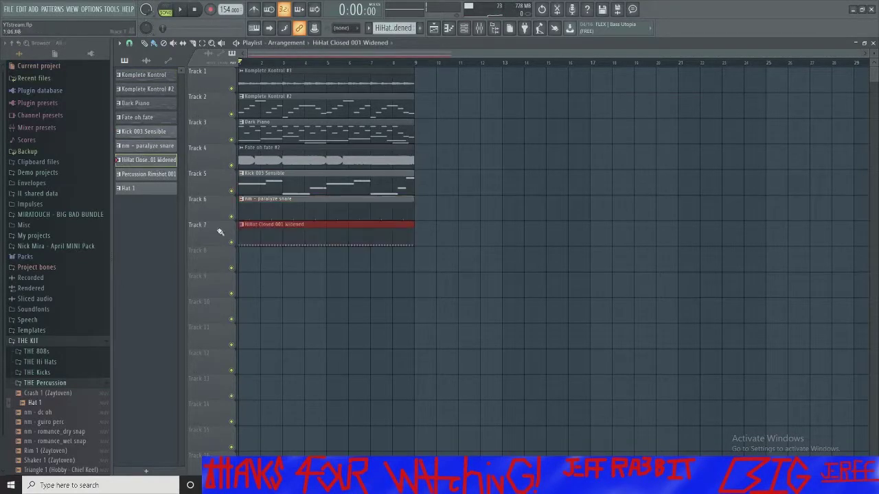
- Place the Percussion Rimshot 001 and Hat 1 patterns at bar 1 on tracks 8 and 9, extending Hat 1 to bar 9
{"action": "left_click", "coordinate": [171, 174]}
{"action": "left_click", "coordinate": [261, 265]}
{"action": "left_click_drag", "start_coordinate": [283, 262], "coordinate": [199, 257]}
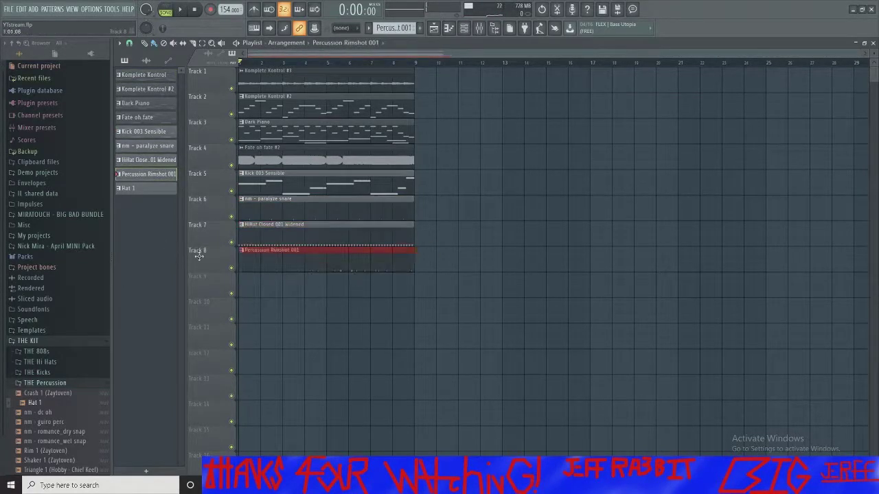
{"action": "left_click", "coordinate": [155, 190]}
{"action": "left_click", "coordinate": [241, 286]}
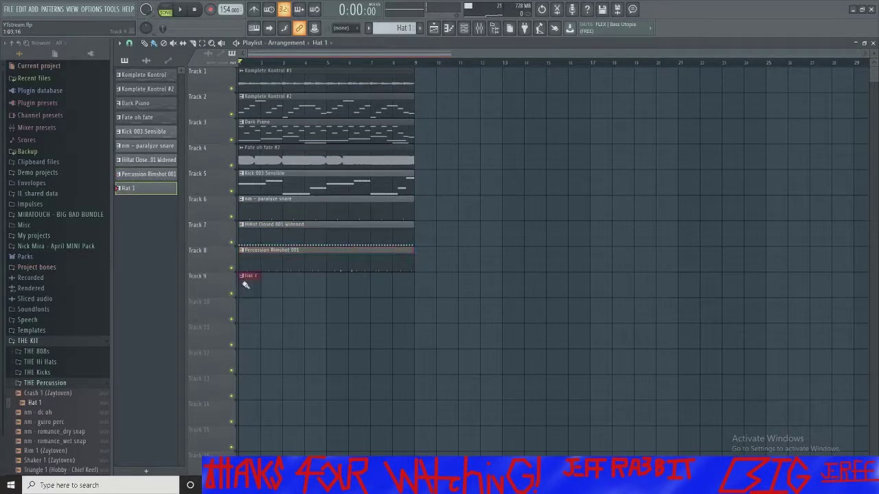
{"action": "left_click_drag", "start_coordinate": [262, 289], "coordinate": [414, 315]}
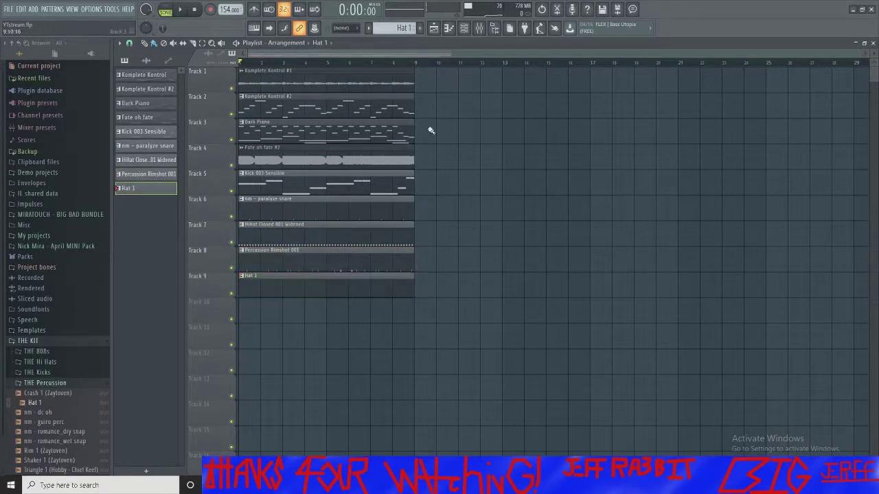
- Play the arrangement with the mixer open, examine the master track's Fruity Limiter, and return to a clean Playlist
{"action": "left_click", "coordinate": [464, 28]}
{"action": "left_click", "coordinate": [479, 29]}
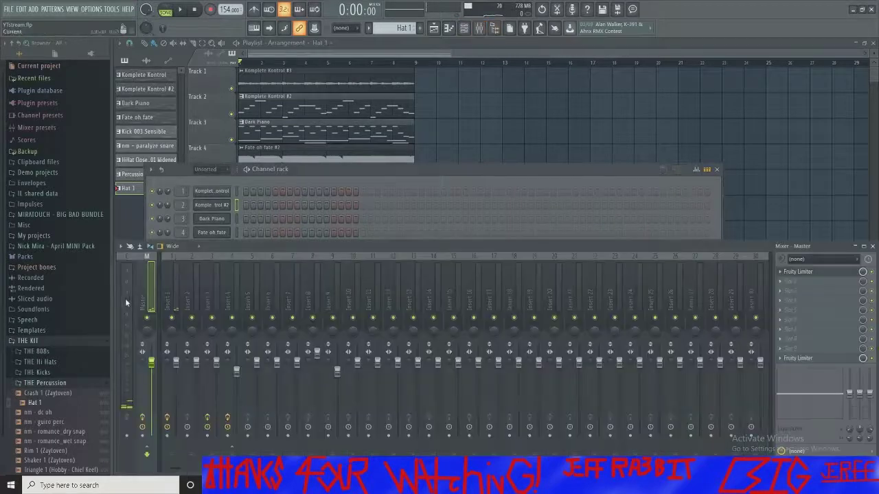
{"action": "left_click", "coordinate": [176, 9]}
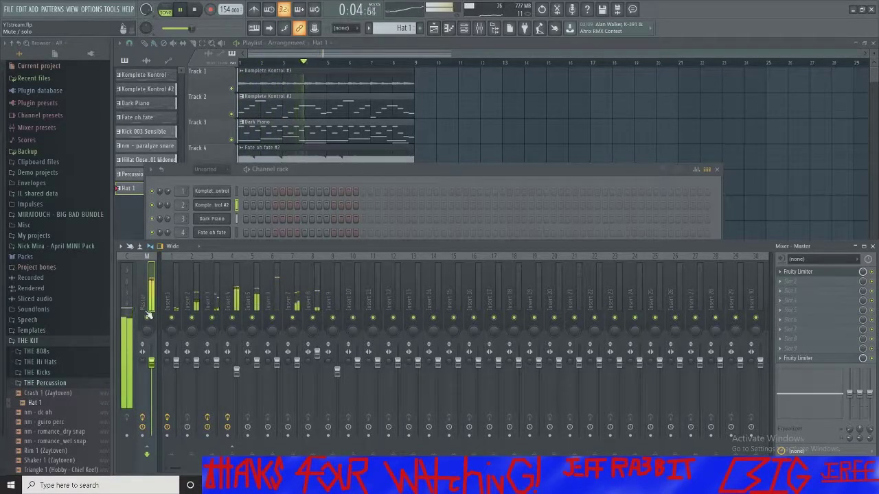
{"action": "left_click", "coordinate": [798, 272]}
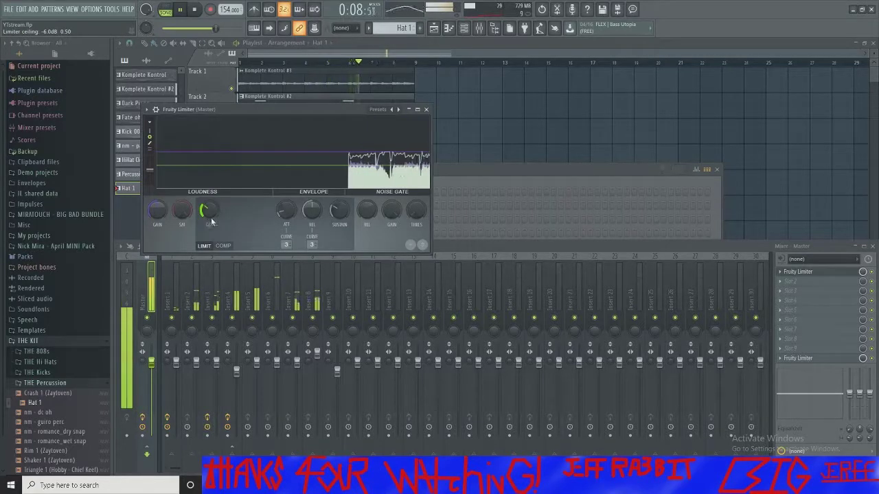
{"action": "left_click", "coordinate": [426, 109]}
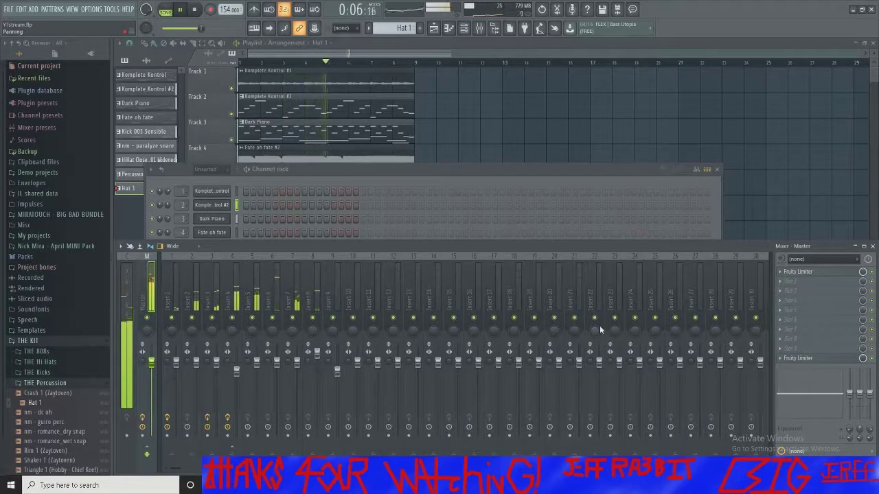
{"action": "left_click", "coordinate": [201, 15]}
{"action": "left_click", "coordinate": [515, 103]}
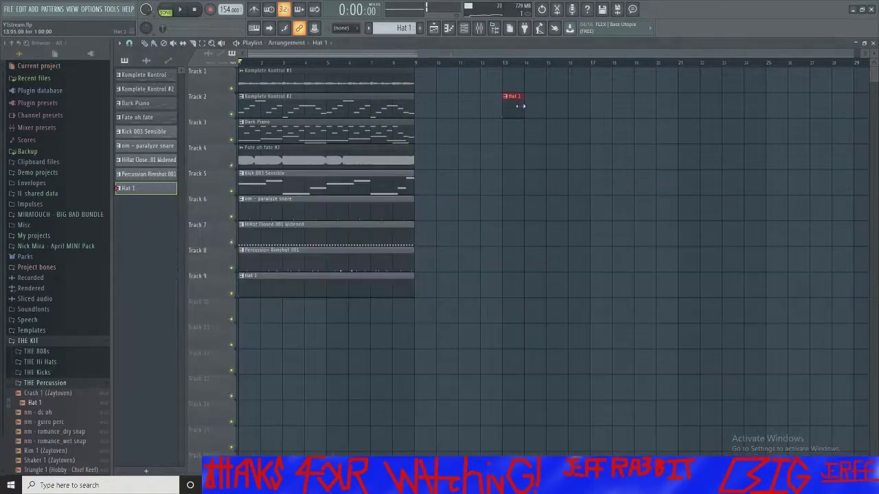
{"action": "right_click", "coordinate": [512, 109]}
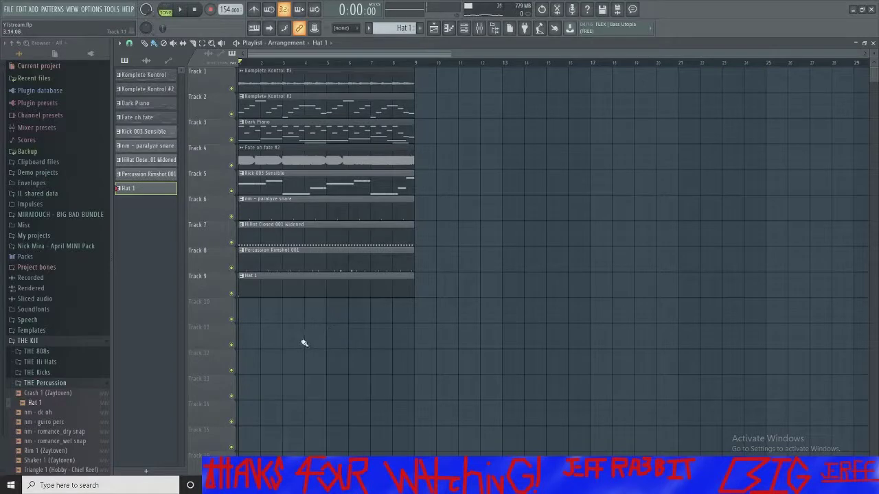
- Move the clips on tracks 4 to 9 to bar 17 and lay the paralyze snare on Track 6 at bars 9 and 17
{"action": "left_click_drag", "start_coordinate": [291, 323], "coordinate": [686, 158]}
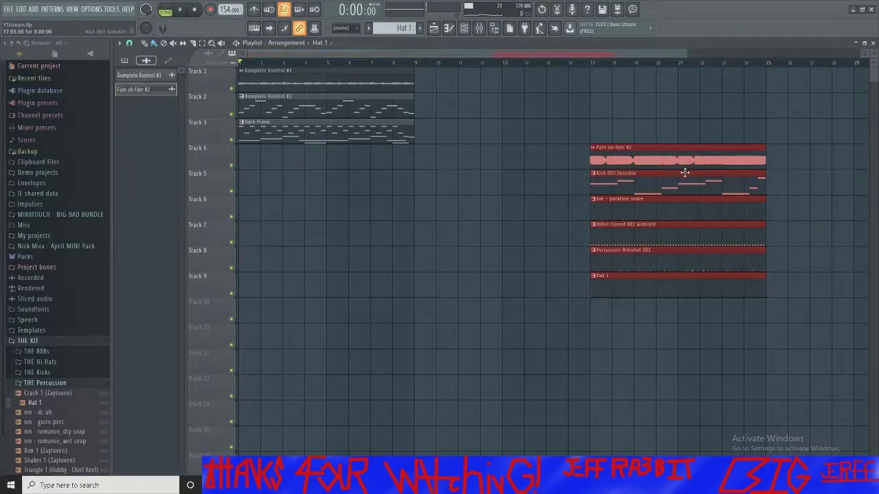
{"action": "left_click_drag", "start_coordinate": [629, 216], "coordinate": [607, 216]}
{"action": "right_click", "coordinate": [664, 213]}
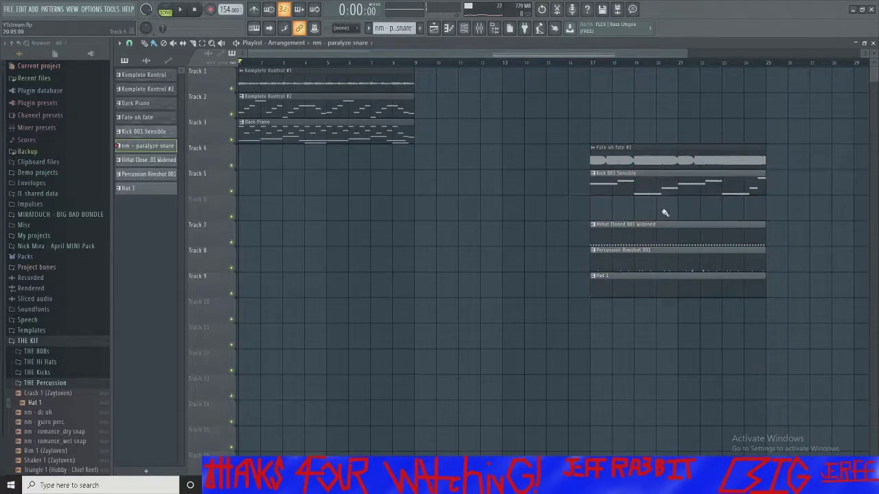
{"action": "left_click_drag", "start_coordinate": [423, 214], "coordinate": [742, 217]}
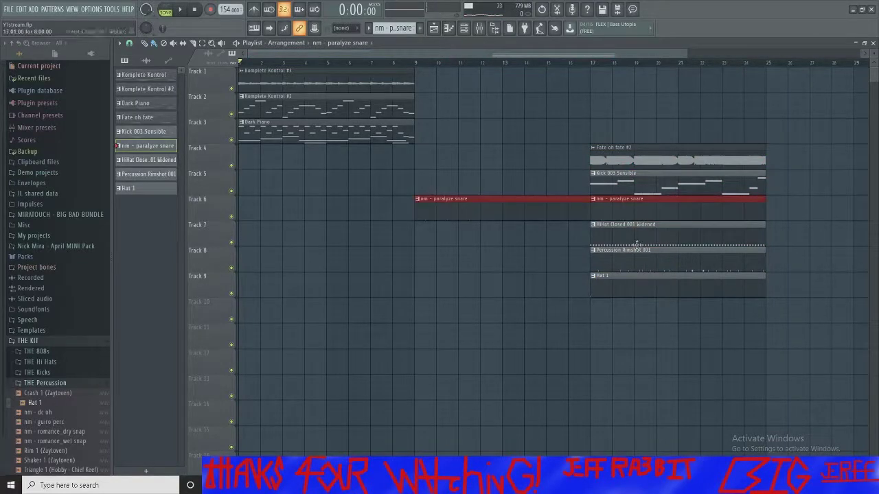
- Add the HiHat Closed 001 Widened and Hat 1 patterns at bar 9 on tracks 7 and 9
{"action": "left_click", "coordinate": [614, 244]}
{"action": "left_click", "coordinate": [424, 238]}
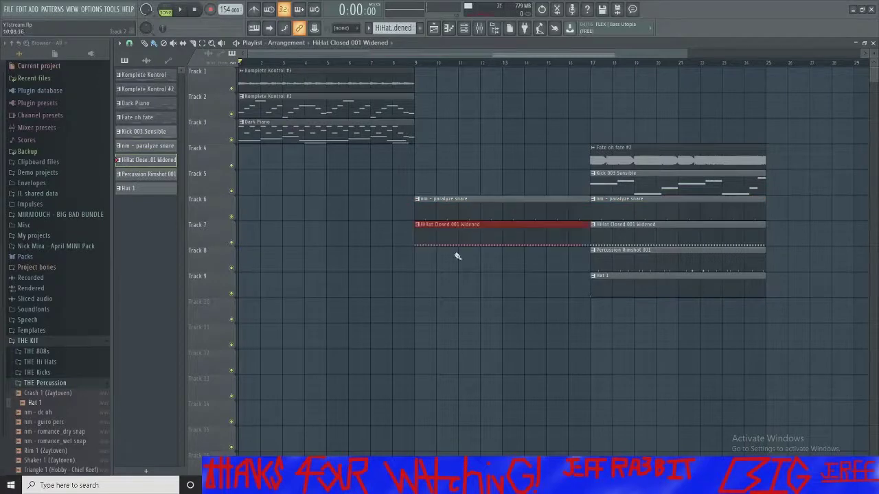
{"action": "left_click", "coordinate": [641, 290]}
{"action": "left_click", "coordinate": [426, 287]}
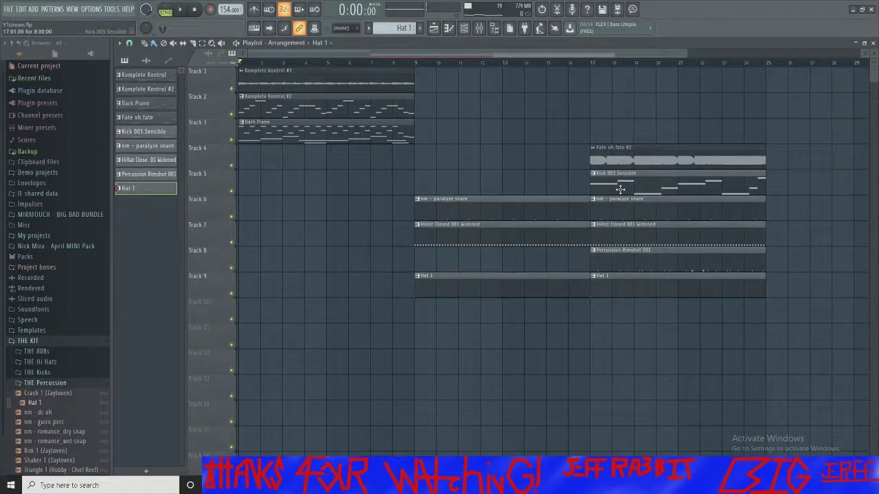
- Show the Kick 003 Sensible pattern's notes in the piano roll and limit them all to C5 with the limiter/transposer
{"action": "scroll", "coordinate": [395, 28], "scroll_direction": "up", "scroll_amount": 4}
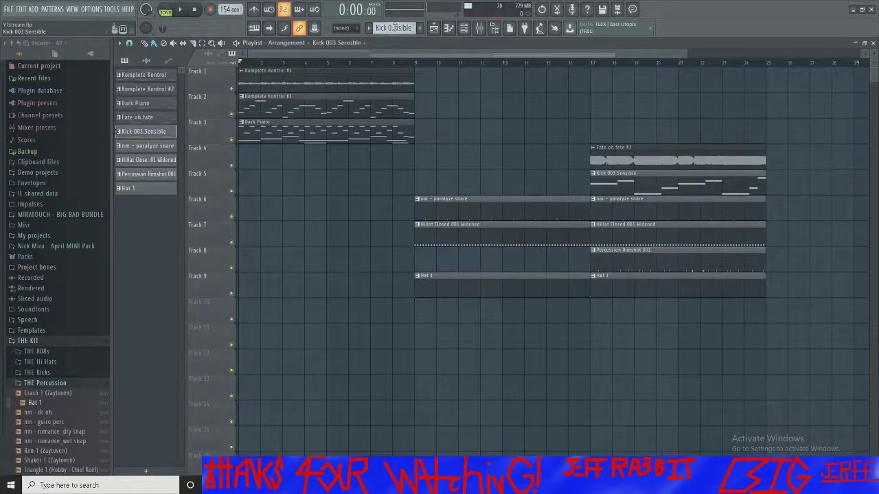
{"action": "left_click", "coordinate": [449, 27]}
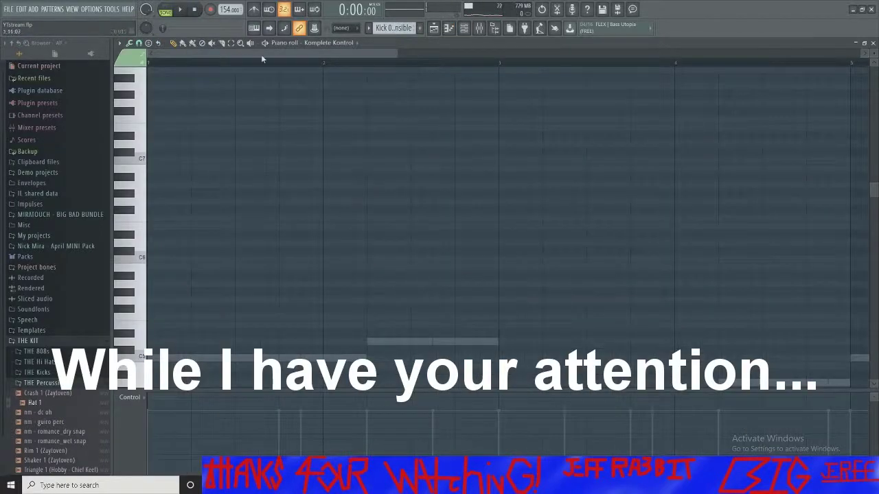
{"action": "left_click", "coordinate": [309, 43]}
{"action": "left_click", "coordinate": [357, 121]}
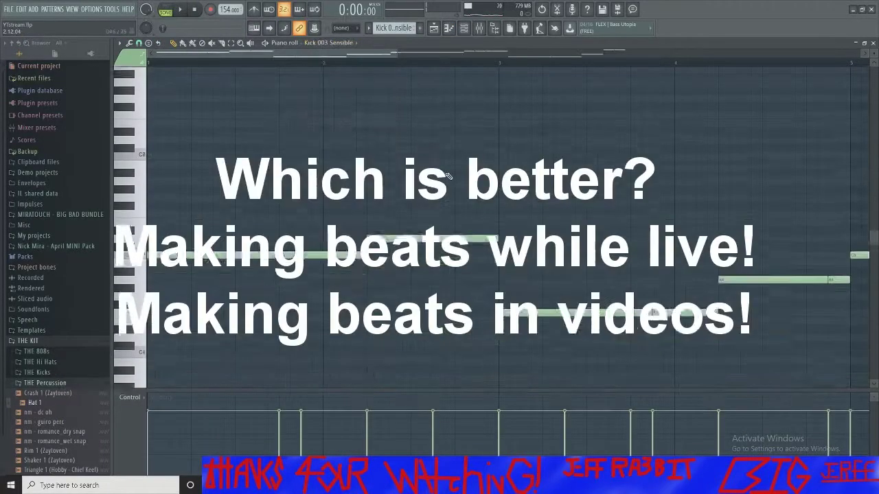
{"action": "key", "text": "alt+k"}
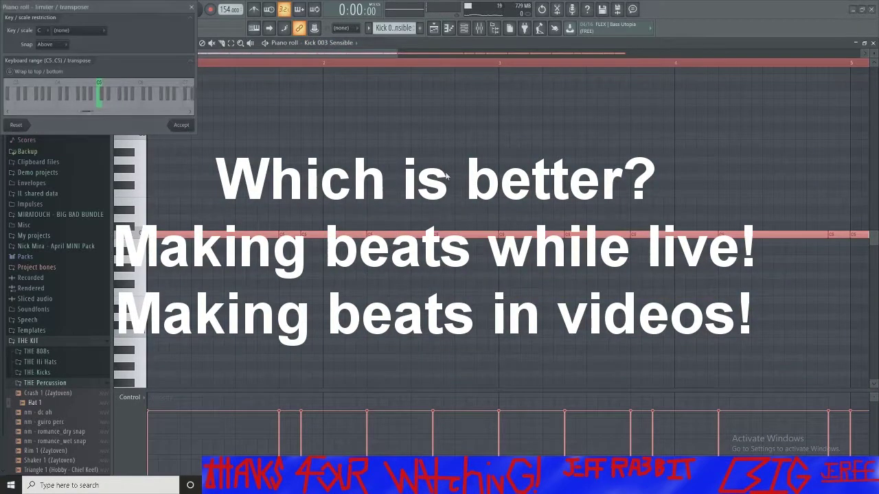
{"action": "key", "text": "Return"}
{"action": "scroll", "coordinate": [449, 159], "scroll_direction": "down", "scroll_amount": 1}
{"action": "scroll", "coordinate": [449, 160], "scroll_direction": "down", "scroll_amount": 3}
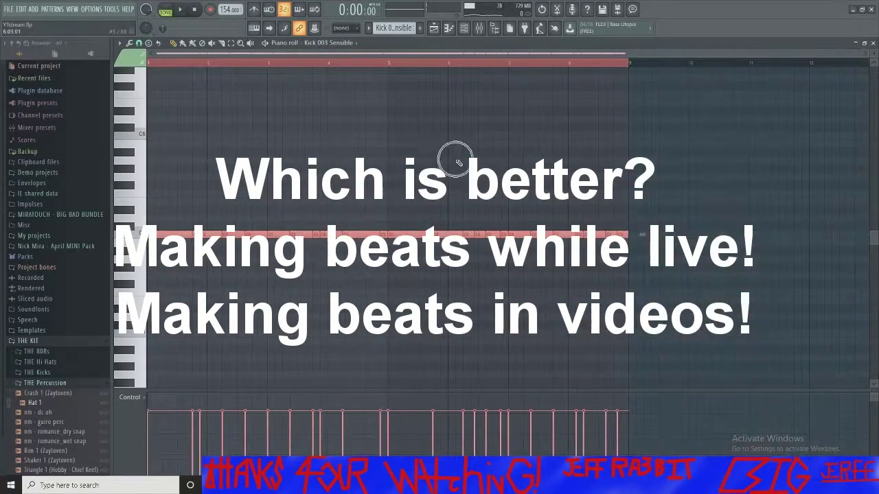
{"action": "key", "text": "ctrl+d"}
- Raise the kick notes between bar 2 and the end of bar 4 by three semitones to D#5
{"action": "left_click_drag", "start_coordinate": [214, 217], "coordinate": [357, 345]}
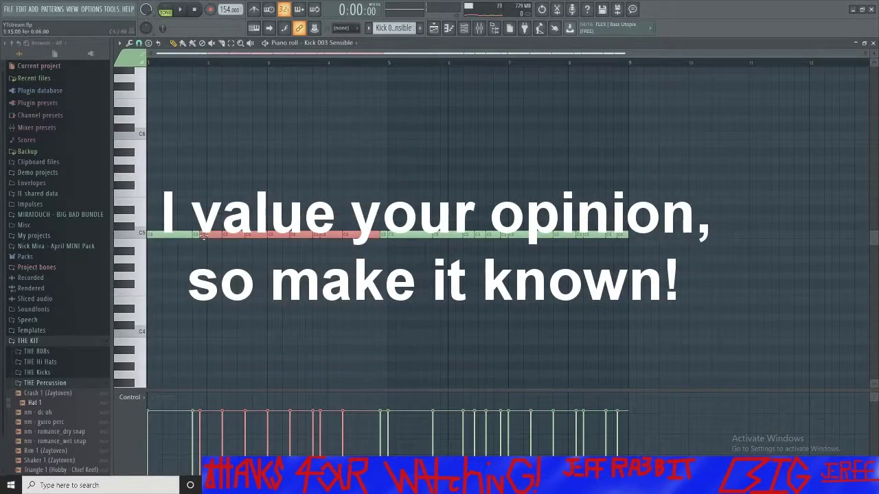
{"action": "key", "text": "shift+Up"}
{"action": "key", "text": "shift+Up"}
{"action": "key", "text": "shift+Up"}
- Lower the three kick notes around the start of bar 6 by four semitones to G#4
{"action": "left_click_drag", "start_coordinate": [448, 218], "coordinate": [485, 282]}
{"action": "key", "text": "shift+Down"}
{"action": "key", "text": "shift+Down"}
{"action": "key", "text": "shift+Down"}
{"action": "key", "text": "shift+Down"}
{"action": "left_click", "coordinate": [485, 281], "text": "ctrl"}
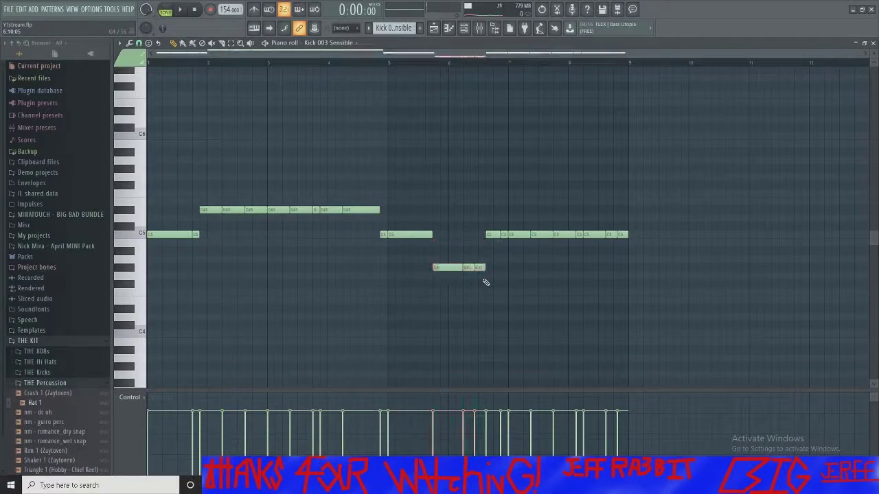
- Raise the two kick notes in the second half of bar 7 by one semitone to C#5
{"action": "left_click_drag", "start_coordinate": [536, 222], "coordinate": [570, 260]}
{"action": "key", "text": "shift+Up"}
{"action": "key", "text": "ctrl+d"}
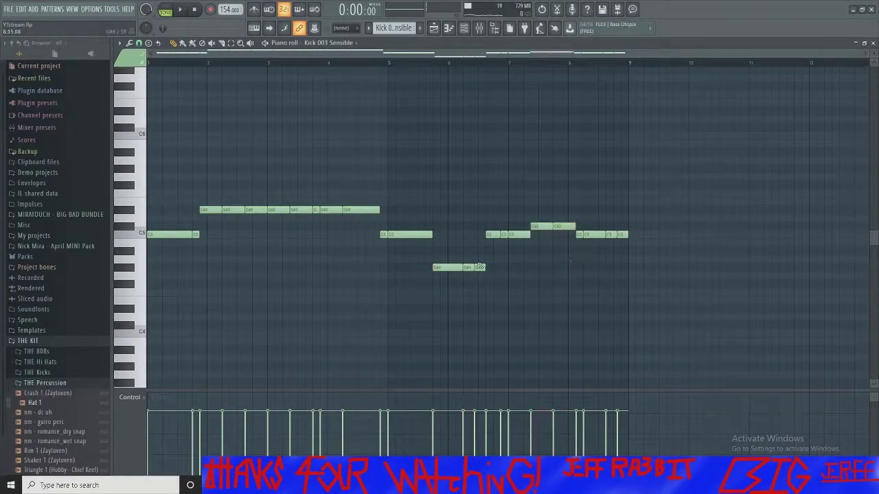
- Collapse all the kick notes onto C5 with the limiter/transposer, after trying a C5 to C6 keyboard range
{"action": "key", "text": "ctrl+a"}
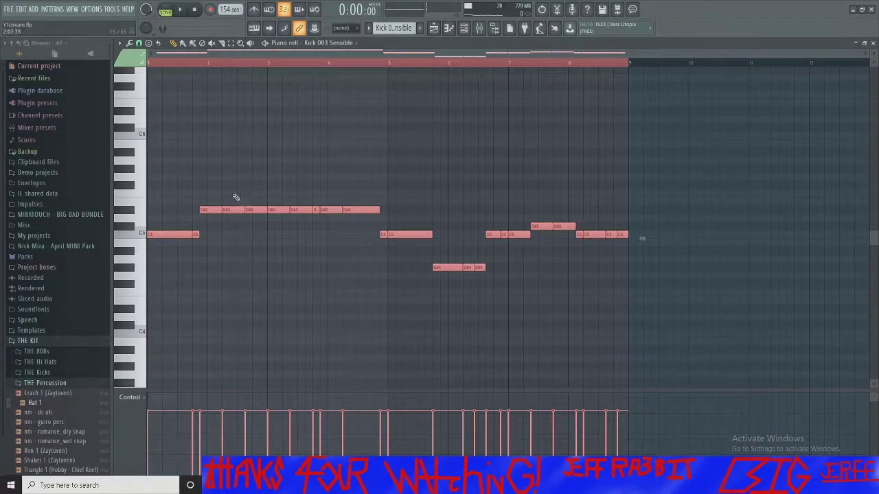
{"action": "key", "text": "ctrl+d"}
{"action": "left_click_drag", "start_coordinate": [160, 185], "coordinate": [696, 344]}
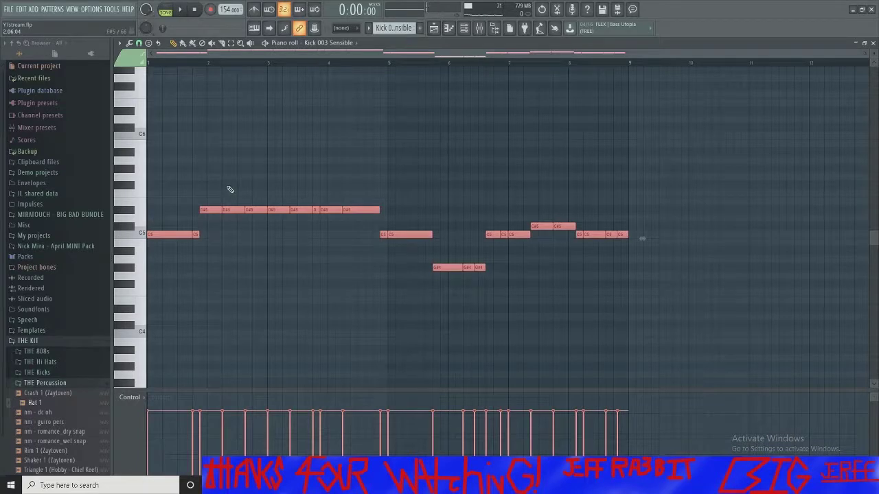
{"action": "key", "text": "alt+k"}
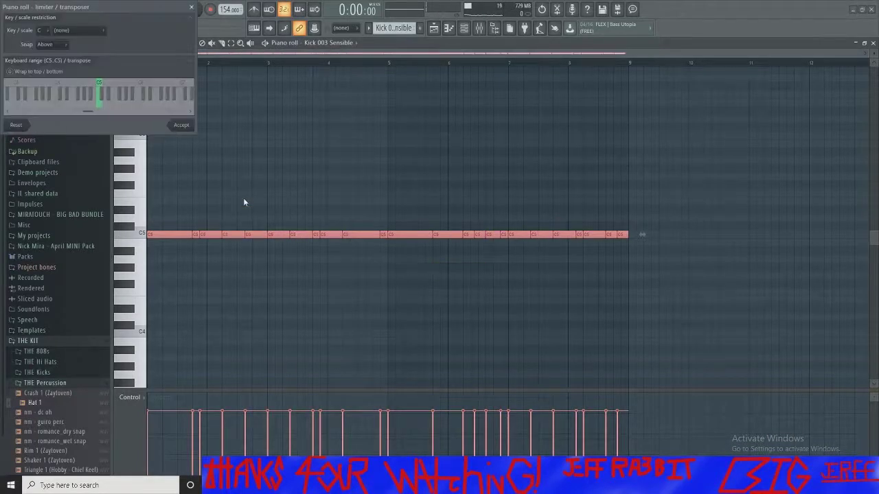
{"action": "left_click_drag", "start_coordinate": [62, 7], "coordinate": [322, 70]}
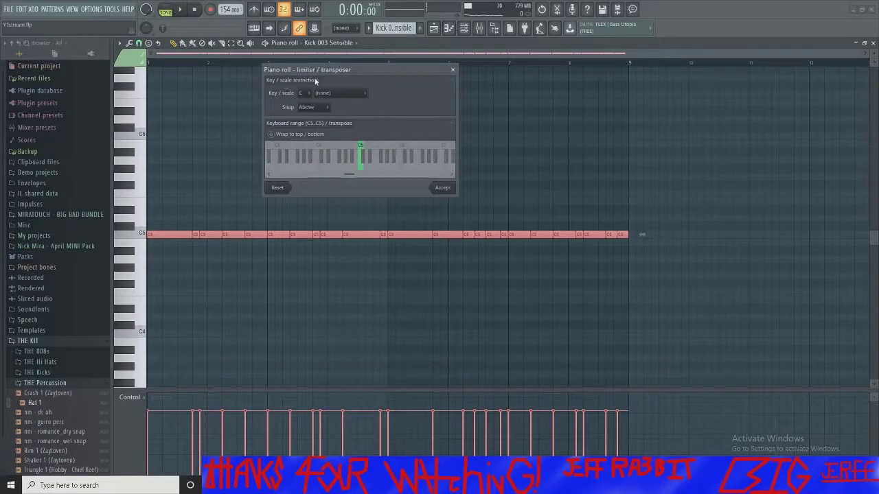
{"action": "left_click_drag", "start_coordinate": [362, 149], "coordinate": [404, 148]}
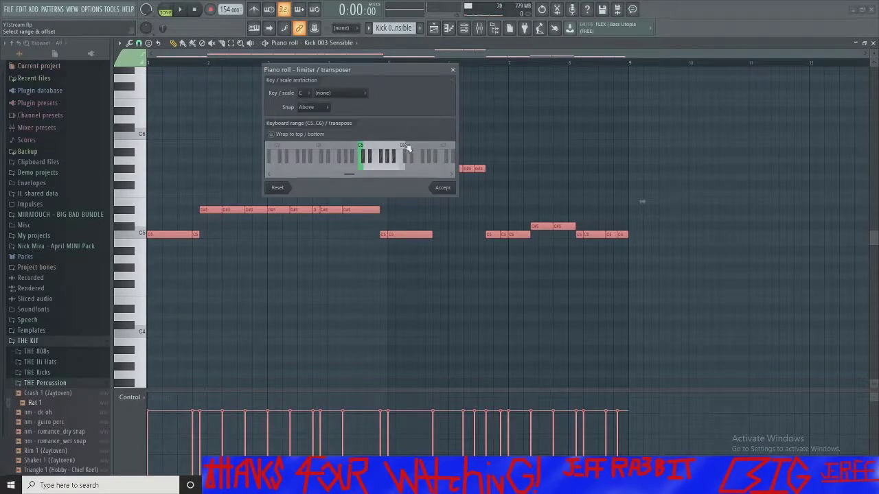
{"action": "left_click_drag", "start_coordinate": [406, 148], "coordinate": [364, 155]}
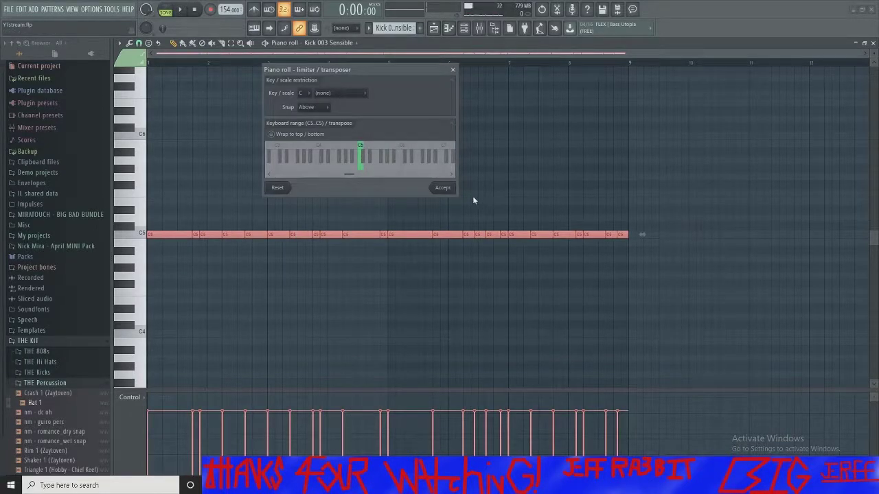
{"action": "left_click", "coordinate": [445, 188]}
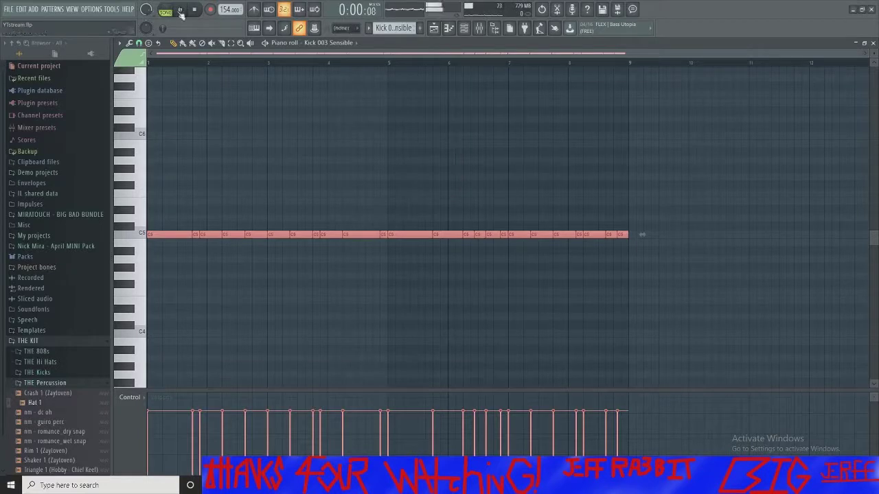
- Copy the three melody clips on Tracks 1 to 3 of the Playlist to bar 17 and delete the intro's Dark Piano and Komplete Kontrol #2 clips
{"action": "left_click", "coordinate": [434, 27]}
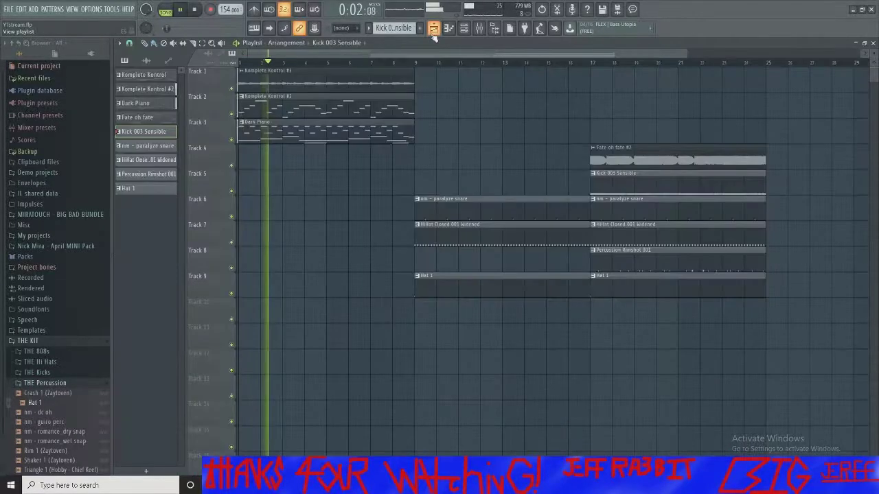
{"action": "left_click_drag", "start_coordinate": [330, 147], "coordinate": [720, 89]}
{"action": "left_click", "coordinate": [197, 11]}
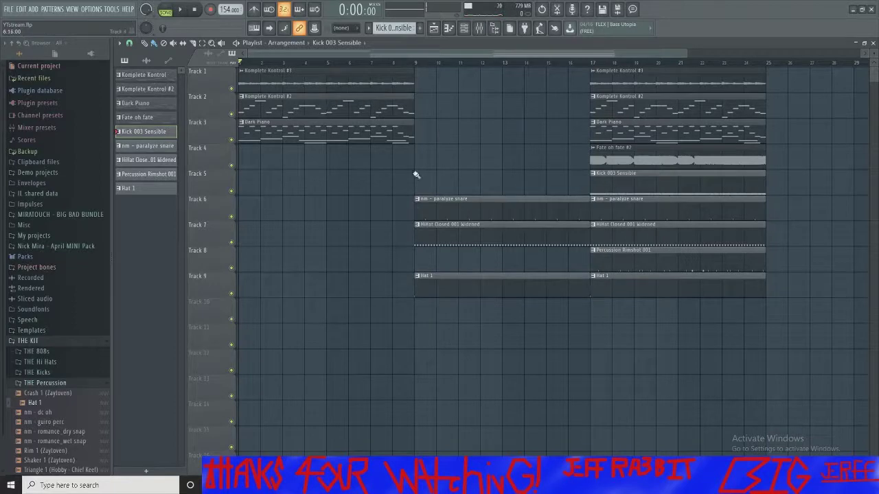
{"action": "right_click", "coordinate": [388, 139]}
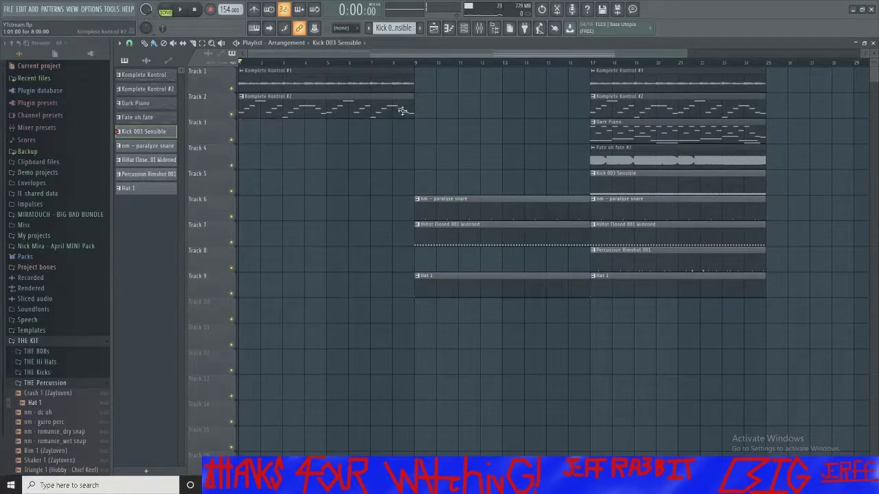
{"action": "right_click", "coordinate": [397, 100]}
- Place the Komplete Kontrol audio clip on Track 1 and the Komplete Kontrol #2 pattern on Track 2 at bar 9
{"action": "left_click", "coordinate": [413, 87]}
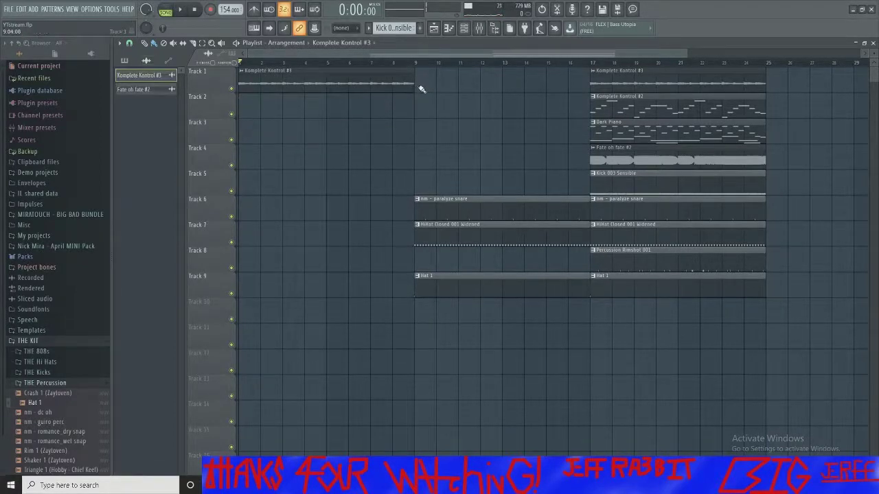
{"action": "left_click", "coordinate": [423, 84]}
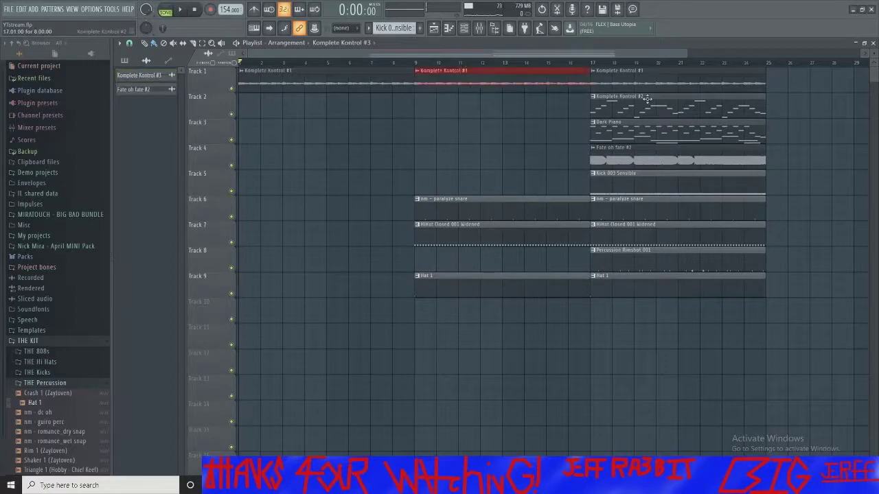
{"action": "scroll", "coordinate": [647, 99], "scroll_direction": "down", "scroll_amount": 2}
{"action": "left_click", "coordinate": [518, 105]}
{"action": "left_click", "coordinate": [371, 112]}
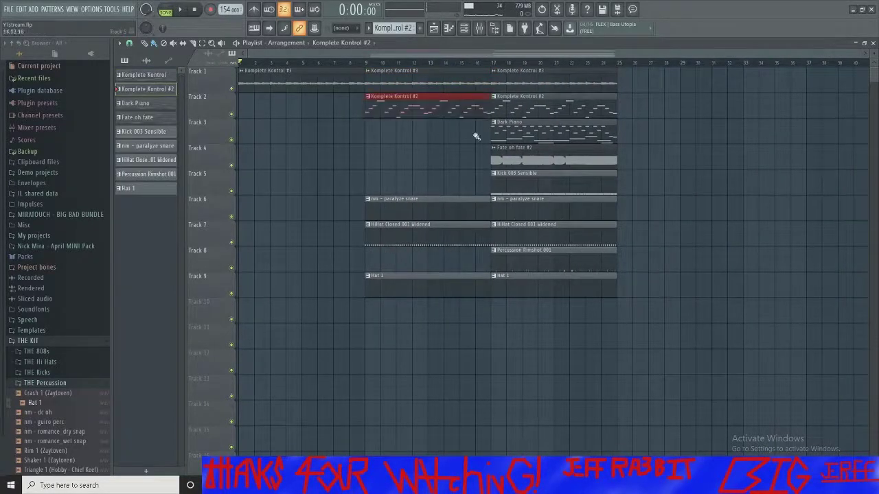
- Duplicate the full section at bar 17 to bar 25, leaving out the Komplete Kontrol audio clip on Track 1
{"action": "left_click_drag", "start_coordinate": [524, 72], "coordinate": [602, 309]}
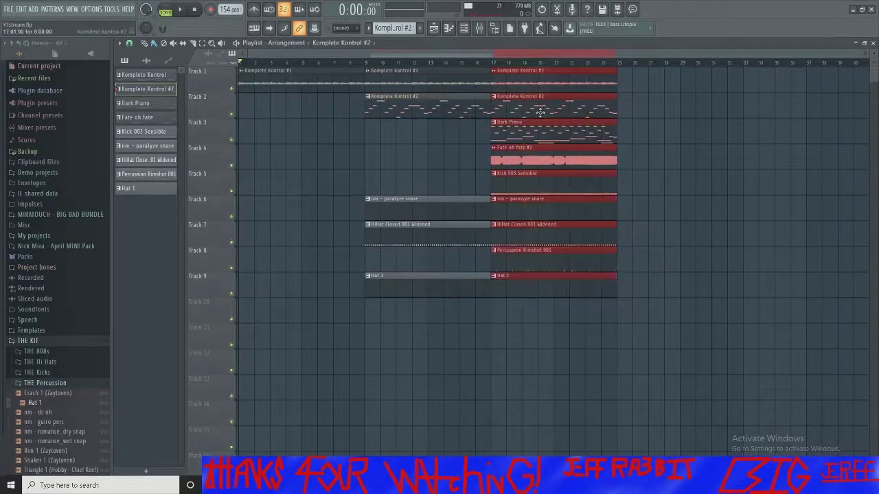
{"action": "left_click_drag", "start_coordinate": [536, 87], "coordinate": [661, 79]}
{"action": "key", "text": "ctrl+d"}
{"action": "right_click", "coordinate": [661, 86]}
{"action": "right_click", "coordinate": [657, 106]}
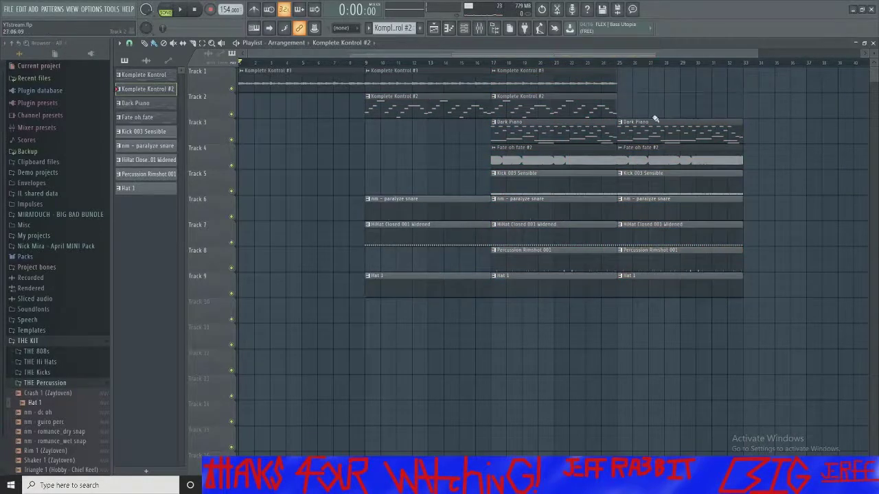
{"action": "left_click", "coordinate": [622, 107]}
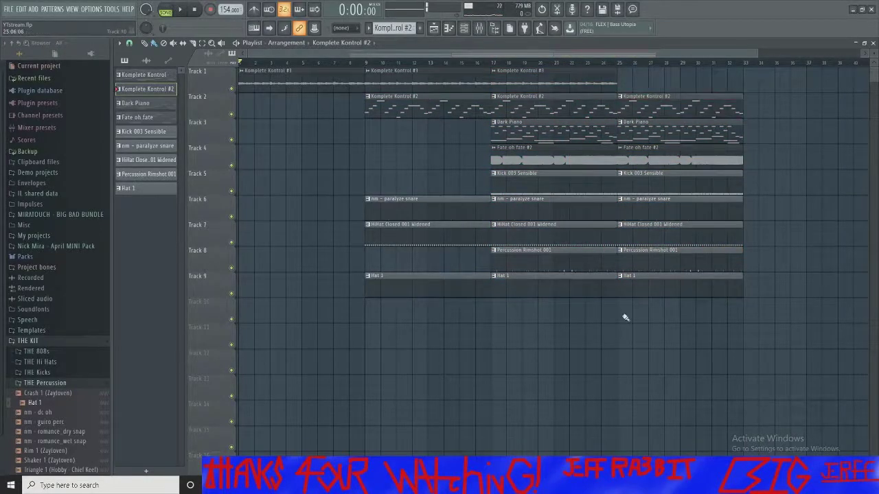
- Play the arrangement through from the start to check how the sections follow each other
{"action": "scroll", "coordinate": [623, 316], "scroll_direction": "down", "scroll_amount": 1}
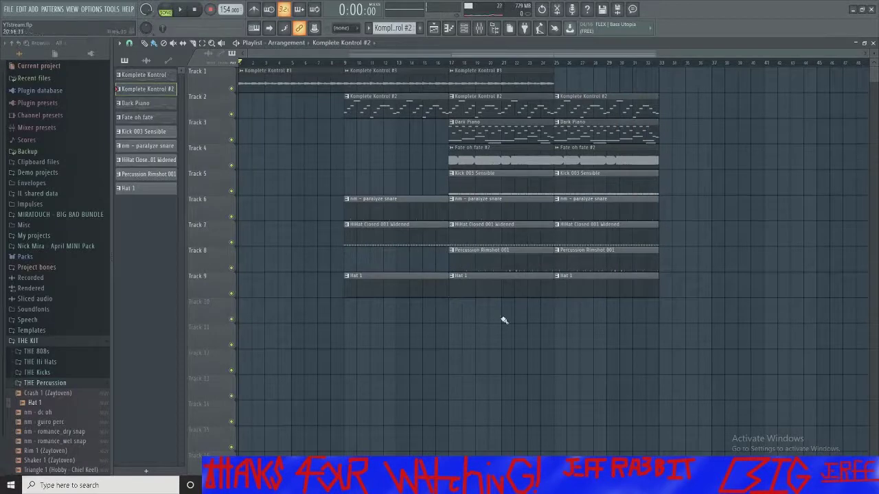
{"action": "left_click", "coordinate": [186, 13]}
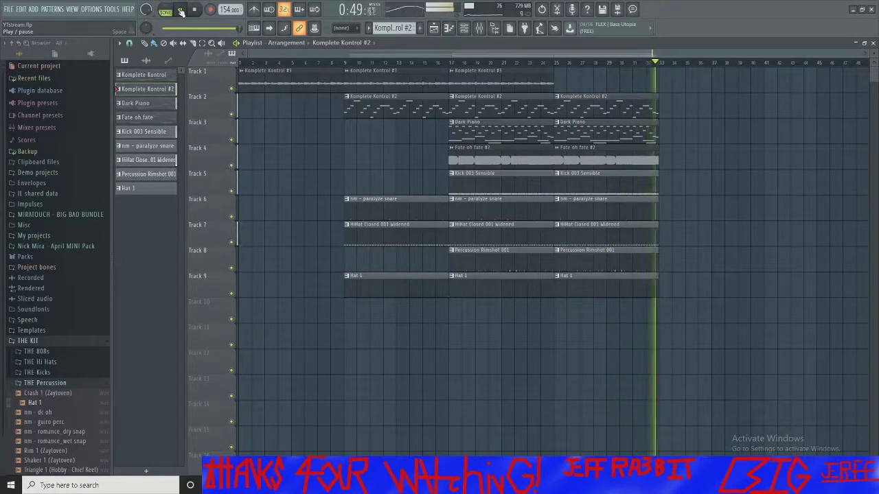
{"action": "left_click", "coordinate": [181, 10]}
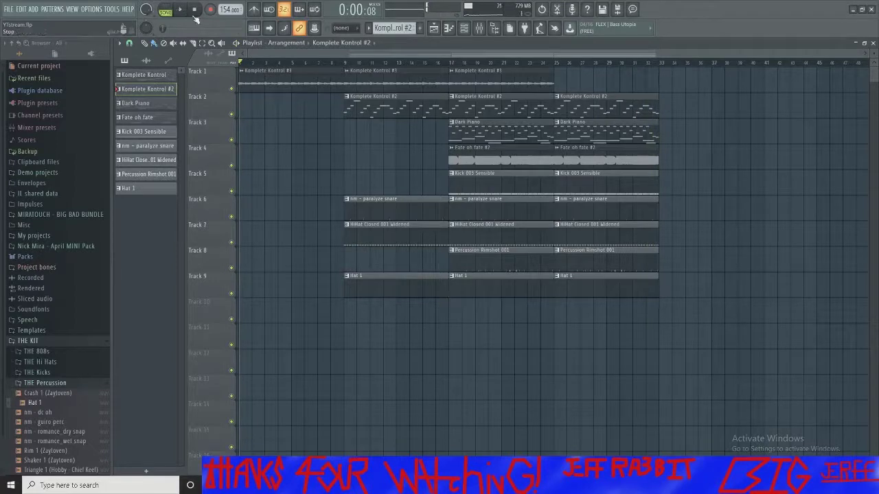
{"action": "left_click", "coordinate": [195, 15]}
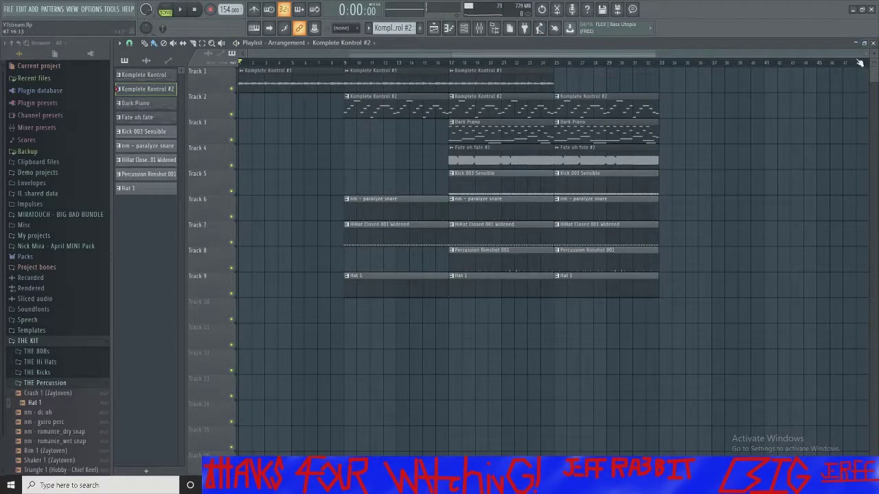
- Place the Komplete Kontrol audio clip on Track 1 at bars 33 and 41
{"action": "left_click", "coordinate": [398, 85]}
{"action": "left_click", "coordinate": [663, 81]}
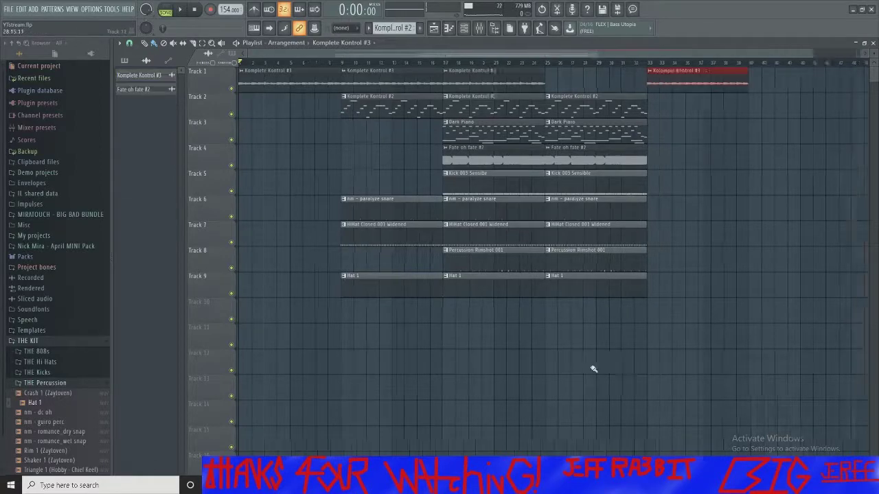
{"action": "scroll", "coordinate": [618, 289], "scroll_direction": "down", "scroll_amount": 2}
{"action": "left_click", "coordinate": [698, 84]}
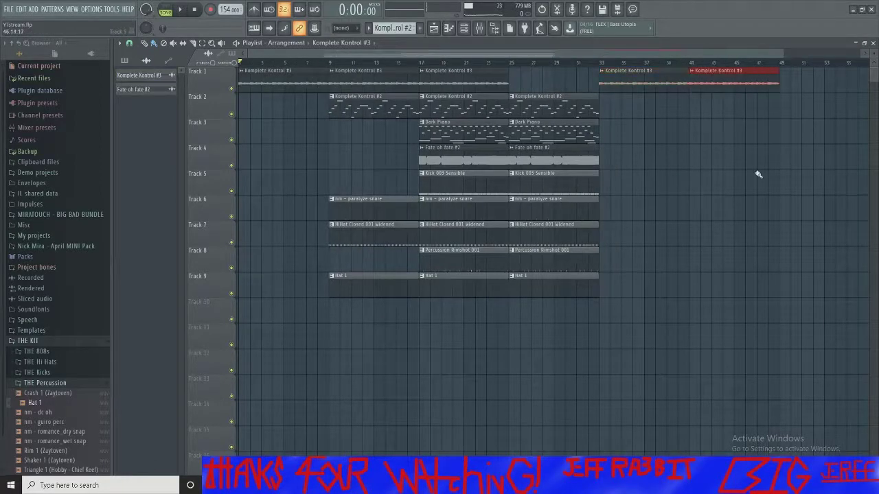
{"action": "scroll", "coordinate": [745, 177], "scroll_direction": "down", "scroll_amount": 1}
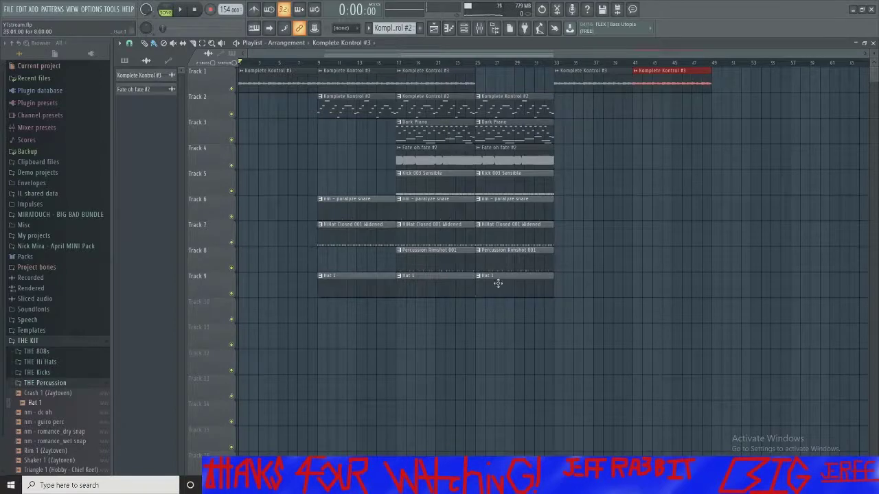
- Place Dark Piano at bars 49 and 57 on Track 3 and Komplete Kontrol #2 at bars 41, 49 and 57 on Track 2
{"action": "left_click", "coordinate": [536, 133]}
{"action": "left_click_drag", "start_coordinate": [717, 143], "coordinate": [811, 139]}
{"action": "left_click", "coordinate": [552, 109]}
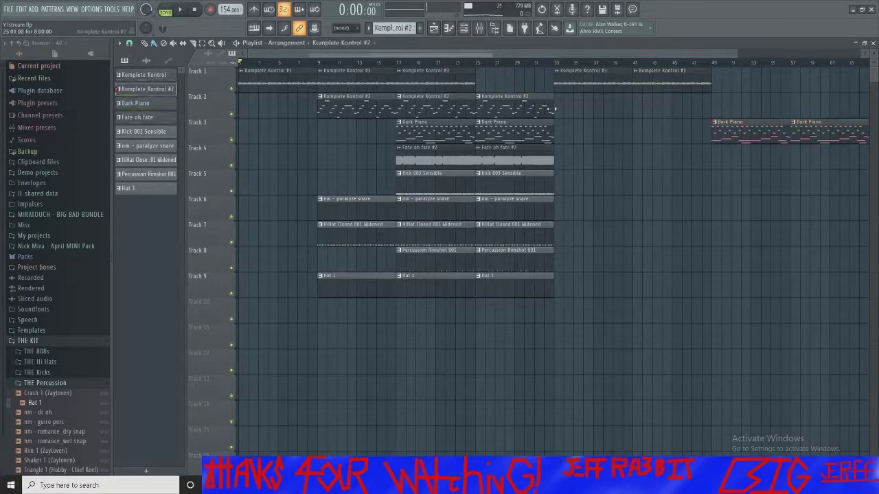
{"action": "left_click_drag", "start_coordinate": [636, 107], "coordinate": [796, 107]}
{"action": "scroll", "coordinate": [669, 217], "scroll_direction": "down", "scroll_amount": 1}
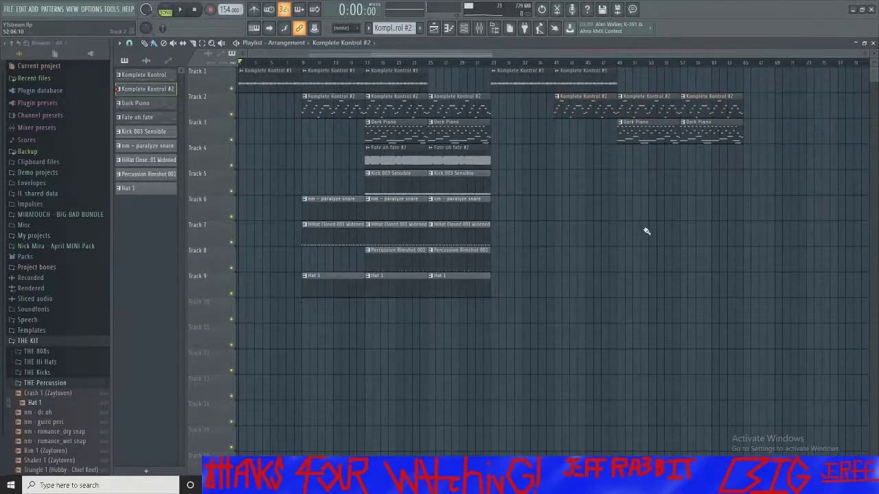
- Place Fate oh fate #2 at bars 41, 49 and 57 on Track 4 and Kick 003 Sensible at bars 33, 41 and 49 on Track 5
{"action": "left_click", "coordinate": [475, 161]}
{"action": "mouse_move", "coordinate": [559, 161]}
{"action": "left_mouse_down"}
{"action": "mouse_move", "coordinate": [784, 153]}
{"action": "mouse_move", "coordinate": [721, 156]}
{"action": "left_mouse_up"}
{"action": "left_click", "coordinate": [474, 185]}
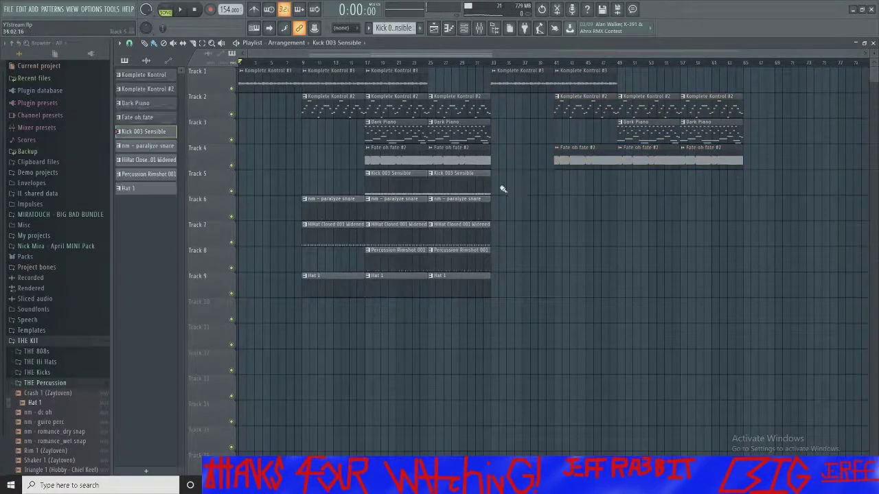
{"action": "left_click_drag", "start_coordinate": [503, 188], "coordinate": [577, 188]}
{"action": "left_click", "coordinate": [620, 185]}
- Place the paralyze snare at bars 33, 41, 49 and 57 on Track 6 and the closed hi-hat at bars 33, 41 and 49 on Track 7
{"action": "left_click", "coordinate": [478, 209]}
{"action": "left_click_drag", "start_coordinate": [497, 208], "coordinate": [695, 209]}
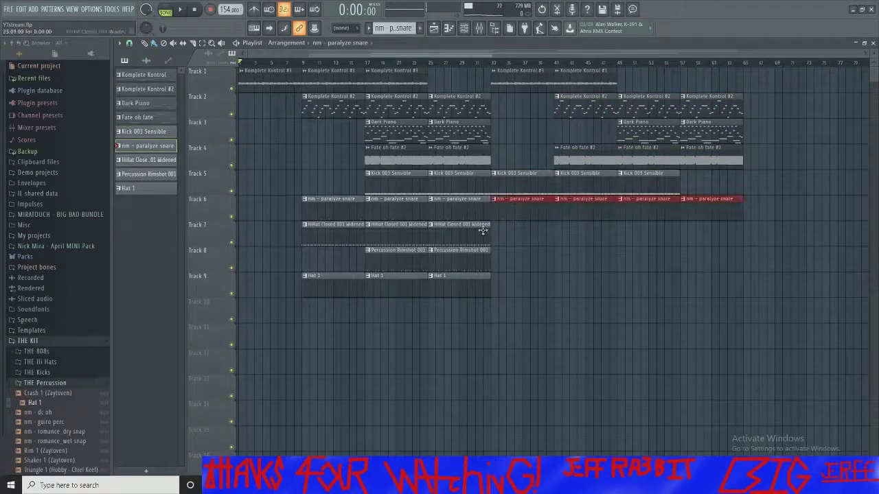
{"action": "left_click", "coordinate": [483, 231]}
{"action": "left_click_drag", "start_coordinate": [501, 234], "coordinate": [653, 233]}
- Place Percussion Rimshot 001 at bars 49 and 57 on Track 8 and Hat 1 at bars 33, 41, 49 and 57 on Track 9
{"action": "left_click", "coordinate": [484, 266]}
{"action": "left_click_drag", "start_coordinate": [622, 265], "coordinate": [714, 268]}
{"action": "left_click", "coordinate": [484, 285]}
{"action": "left_click_drag", "start_coordinate": [499, 291], "coordinate": [721, 291]}
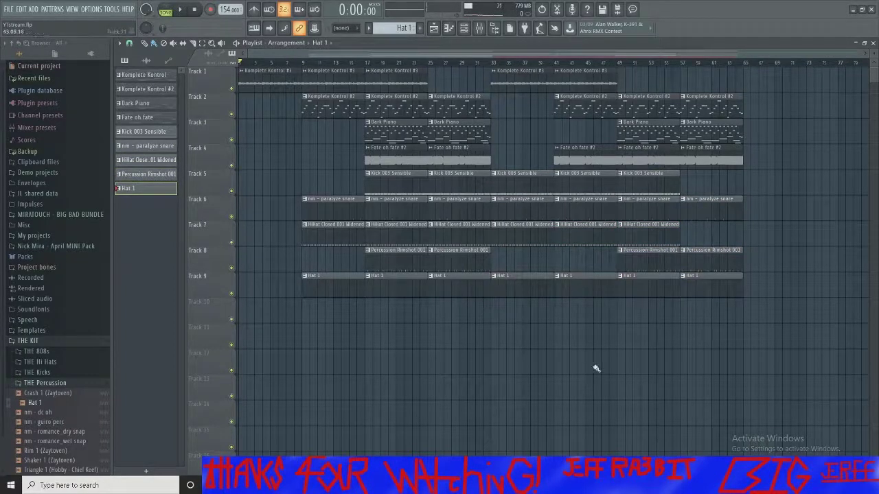
- Copy all clips of the first 32 bars to bar 65
{"action": "mouse_move", "coordinate": [247, 349]}
{"action": "left_mouse_down"}
{"action": "mouse_move", "coordinate": [456, 85]}
{"action": "mouse_move", "coordinate": [496, 63]}
{"action": "left_mouse_up"}
{"action": "mouse_move", "coordinate": [271, 76]}
{"action": "left_mouse_down"}
{"action": "mouse_move", "coordinate": [779, 73]}
{"action": "mouse_move", "coordinate": [771, 74]}
{"action": "left_mouse_up"}
{"action": "scroll", "coordinate": [719, 294], "scroll_direction": "down", "scroll_amount": 2}
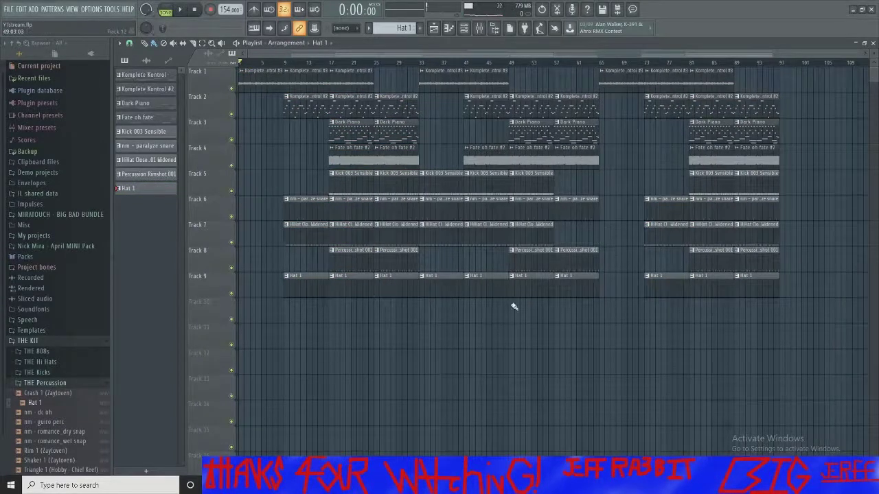
- Place Dark Piano on Track 3 and Fate oh fate #2 on Track 4 at bars 97 and 105
{"action": "left_click_drag", "start_coordinate": [784, 140], "coordinate": [829, 136]}
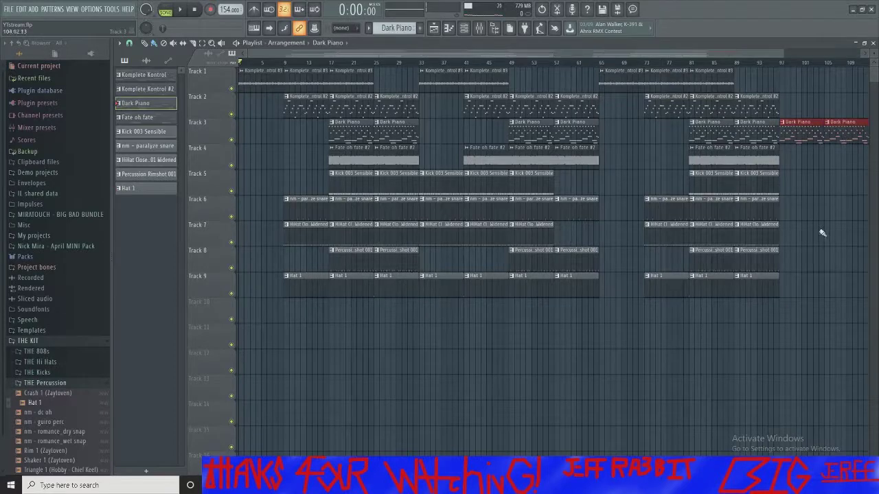
{"action": "scroll", "coordinate": [822, 231], "scroll_direction": "down", "scroll_amount": 1}
{"action": "left_click", "coordinate": [709, 157]}
{"action": "left_click_drag", "start_coordinate": [719, 156], "coordinate": [766, 161]}
- Place the paralyze snare, closed hi-hat and Percussion Rimshot 001 patterns at bars 97 and 105 on Tracks 6 to 8
{"action": "left_click", "coordinate": [705, 209]}
{"action": "left_click_drag", "start_coordinate": [722, 211], "coordinate": [776, 219]}
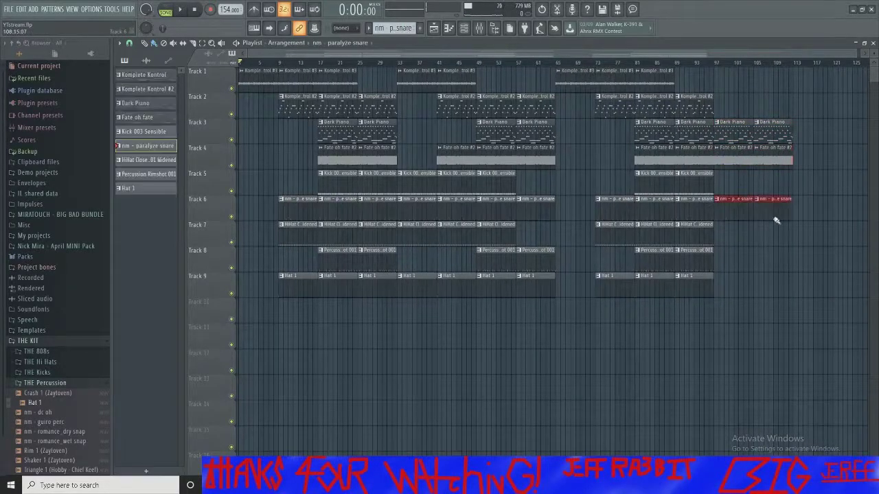
{"action": "left_click", "coordinate": [702, 233]}
{"action": "left_click_drag", "start_coordinate": [722, 237], "coordinate": [776, 241]}
{"action": "left_click", "coordinate": [708, 250]}
{"action": "left_click_drag", "start_coordinate": [716, 250], "coordinate": [759, 272]}
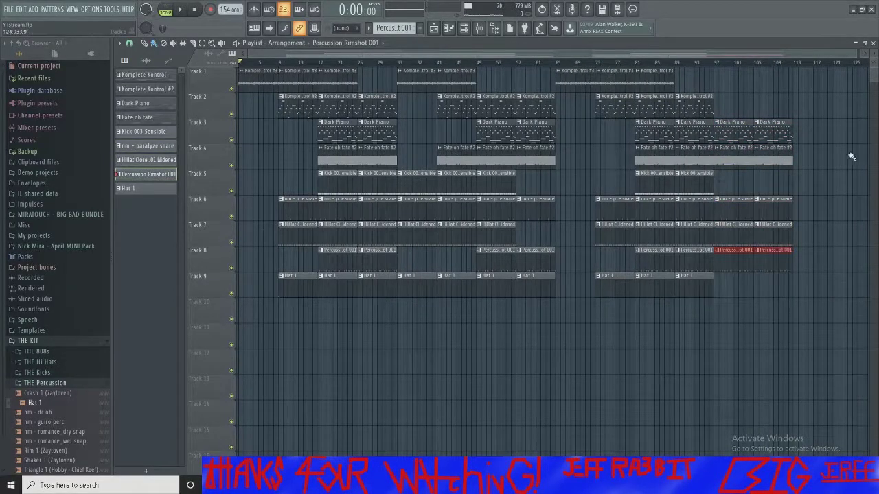
- Trim the start of the clips at bar 97 to bar 98 and put an untrimmed copy of them on Tracks 11 to 16
{"action": "scroll", "coordinate": [851, 157], "scroll_direction": "up", "scroll_amount": 2}
{"action": "left_click_drag", "start_coordinate": [594, 92], "coordinate": [645, 317]}
{"action": "scroll", "coordinate": [644, 318], "scroll_direction": "up", "scroll_amount": 3}
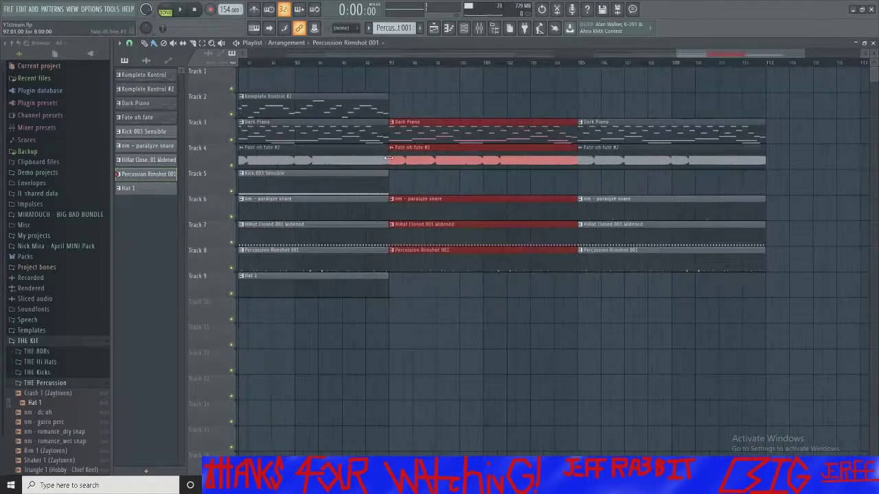
{"action": "left_click_drag", "start_coordinate": [388, 157], "coordinate": [408, 161]}
{"action": "left_click_drag", "start_coordinate": [461, 262], "coordinate": [439, 450]}
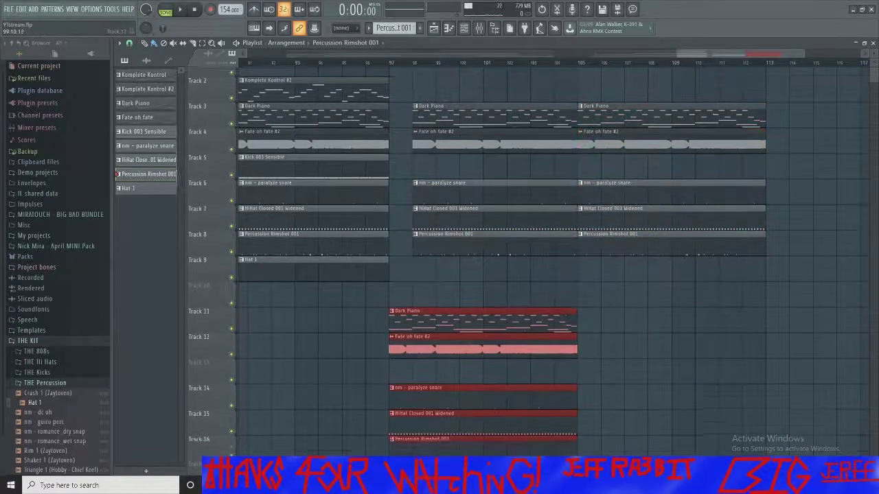
- Adjust the Playlist snap and shorten the copied clips on Tracks 11 to 16 to two-step slices at the start of bar 97
{"action": "left_click", "coordinate": [129, 43]}
{"action": "left_click", "coordinate": [155, 139]}
{"action": "scroll", "coordinate": [398, 287], "scroll_direction": "up", "scroll_amount": 3}
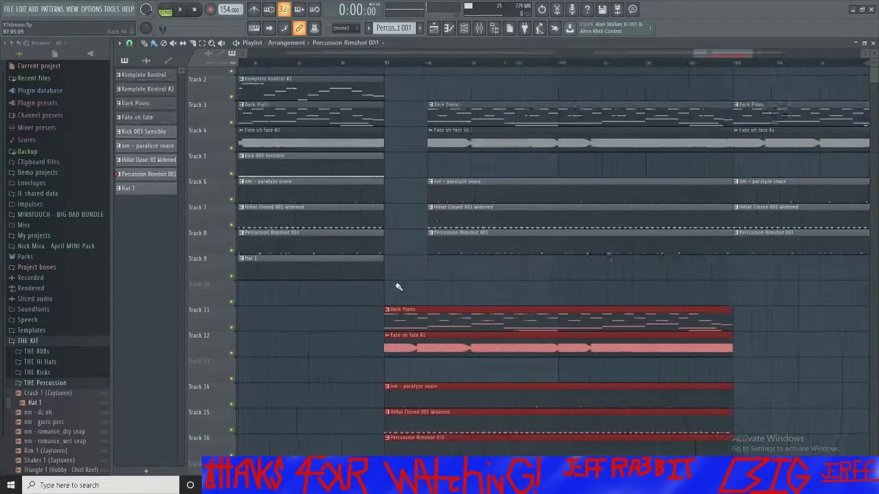
{"action": "left_click", "coordinate": [129, 43]}
{"action": "left_click", "coordinate": [144, 147]}
{"action": "scroll", "coordinate": [618, 234], "scroll_direction": "down", "scroll_amount": 2}
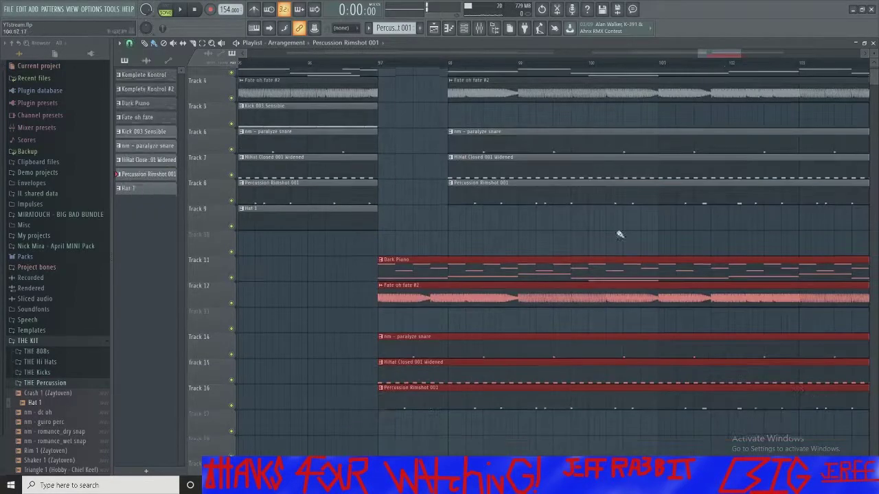
{"action": "left_click_drag", "start_coordinate": [719, 55], "coordinate": [724, 57]}
{"action": "left_click_drag", "start_coordinate": [853, 297], "coordinate": [285, 320]}
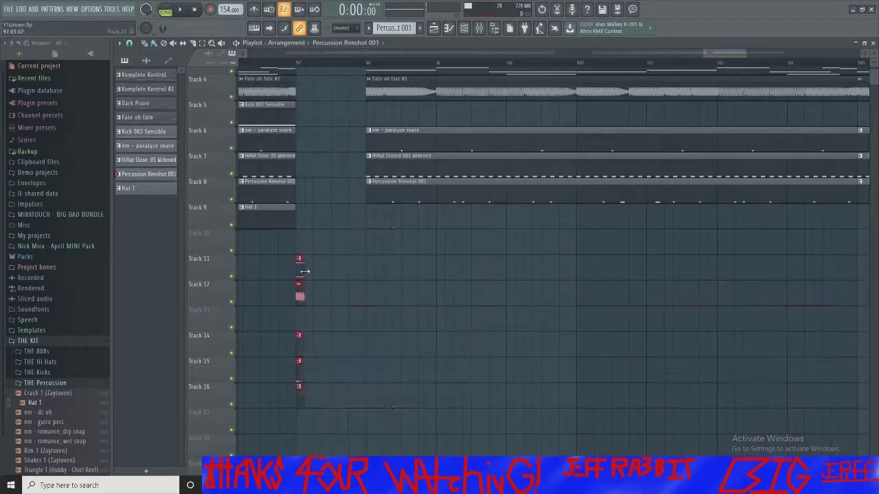
- Repeat the slices every six steps within bar 97 and move two sets of them up to Tracks 3 to 8
{"action": "left_click_drag", "start_coordinate": [304, 272], "coordinate": [354, 272]}
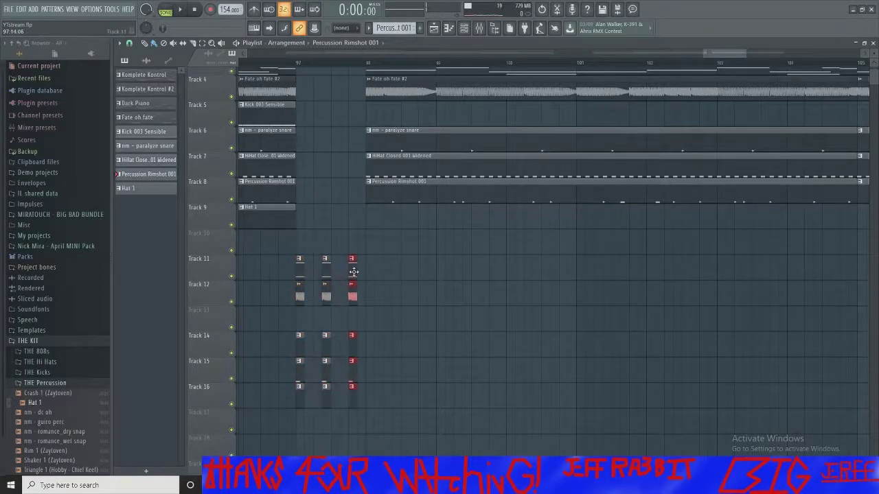
{"action": "scroll", "coordinate": [374, 256], "scroll_direction": "up", "scroll_amount": 1}
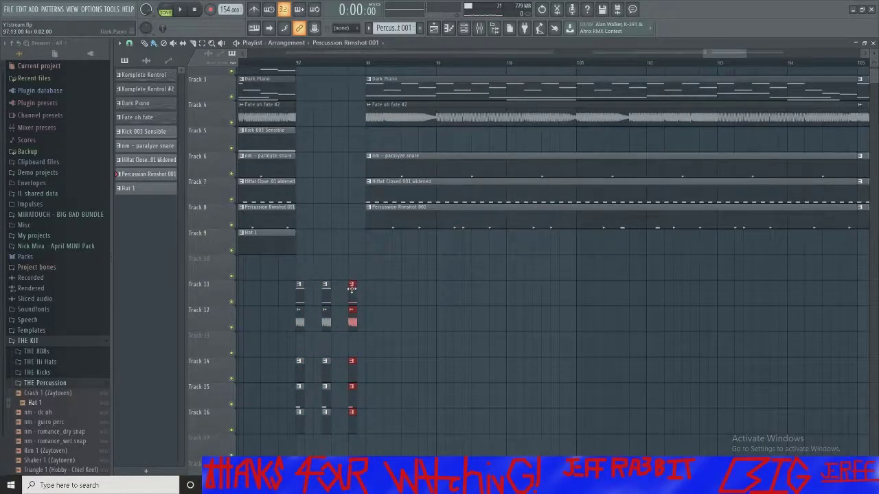
{"action": "left_click_drag", "start_coordinate": [299, 297], "coordinate": [318, 141]}
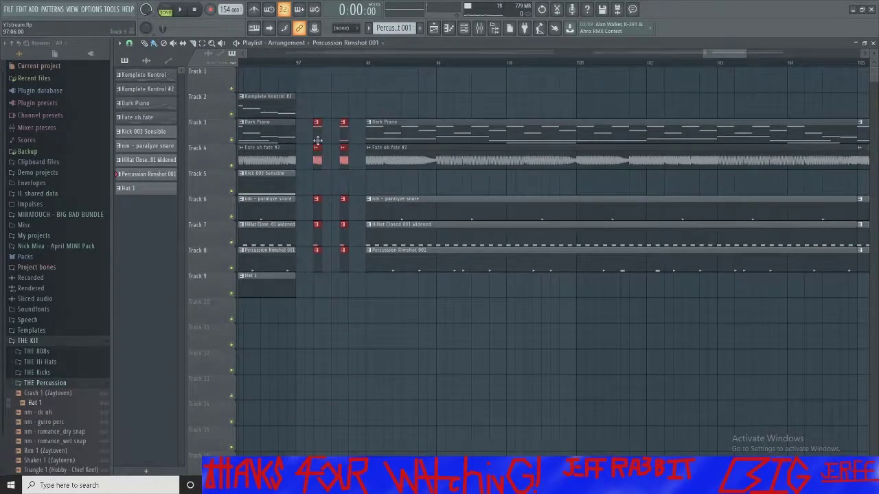
{"action": "key", "text": "ctrl+d"}
- Play the transition from just before bar 97 to check the stuttered slices
{"action": "scroll", "coordinate": [287, 65], "scroll_direction": "down", "scroll_amount": 3}
{"action": "left_click", "coordinate": [263, 63]}
{"action": "left_click", "coordinate": [181, 9]}
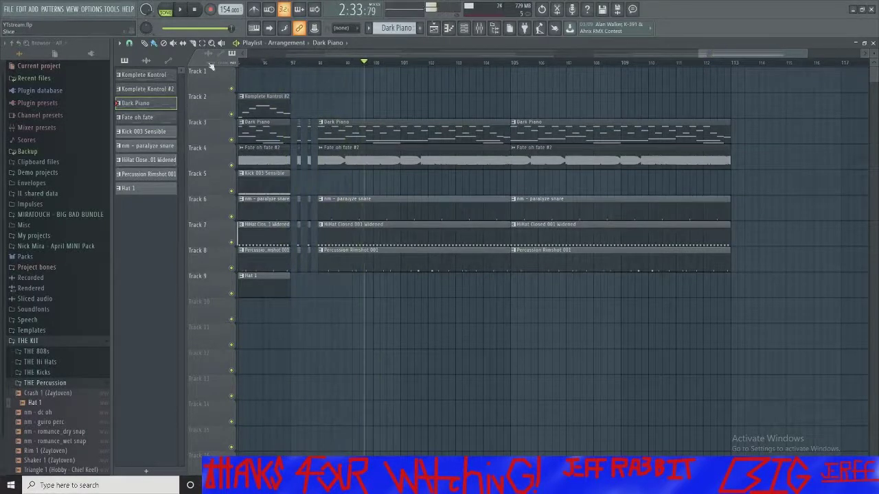
- Delete the Fate oh fate slices on Track 4 within bar 97 and play the transition from the start of that bar
{"action": "scroll", "coordinate": [297, 174], "scroll_direction": "up", "scroll_amount": 3}
{"action": "left_click_drag", "start_coordinate": [300, 123], "coordinate": [309, 177]}
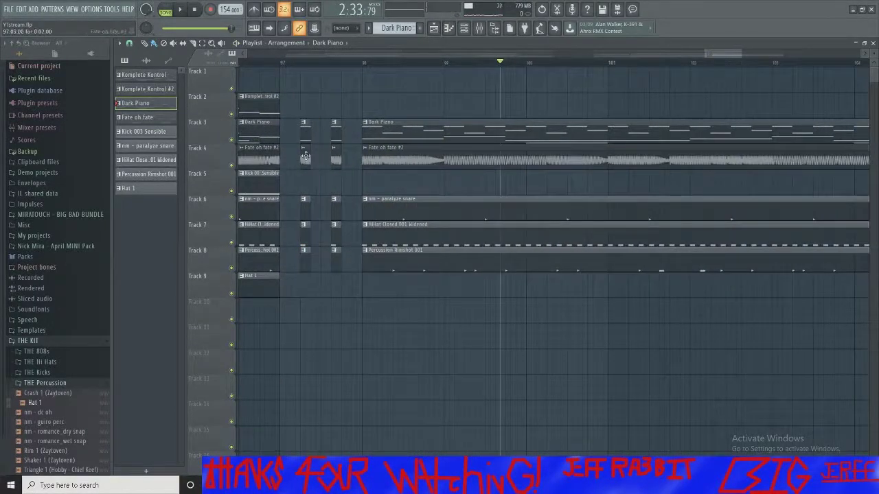
{"action": "left_click", "coordinate": [280, 62]}
{"action": "left_click", "coordinate": [180, 10]}
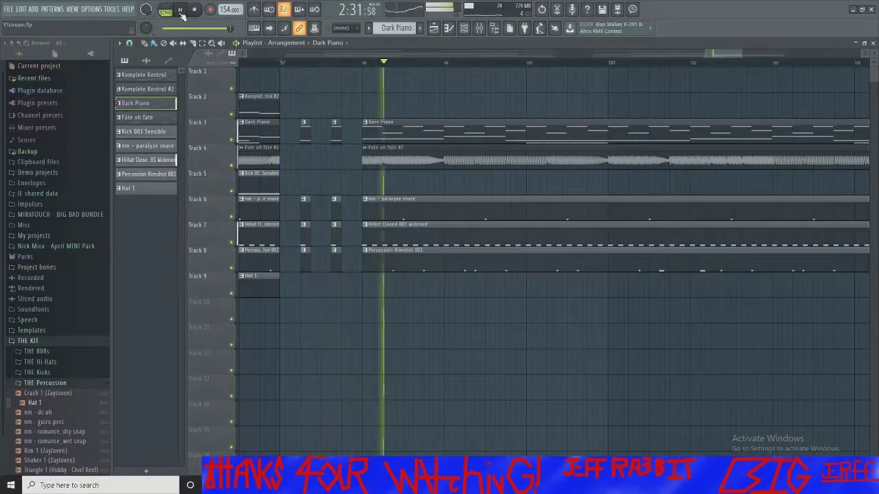
{"action": "left_click", "coordinate": [180, 10]}
- Delete the remaining slices in bar 97 on Tracks 3, 6, 7 and 8 and change the Playlist snap setting
{"action": "right_click", "coordinate": [305, 131]}
{"action": "right_click", "coordinate": [335, 206]}
{"action": "right_click", "coordinate": [305, 227]}
{"action": "right_click", "coordinate": [335, 254]}
{"action": "right_click", "coordinate": [306, 257]}
{"action": "scroll", "coordinate": [312, 292], "scroll_direction": "up", "scroll_amount": 1}
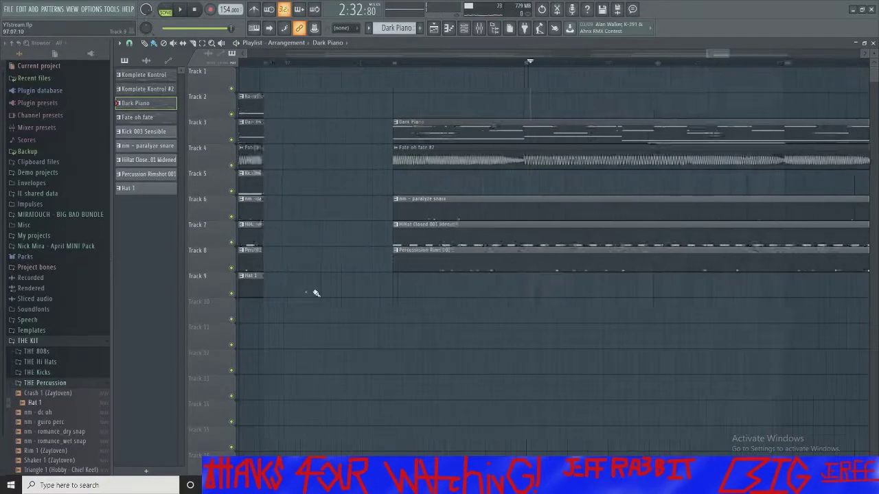
{"action": "scroll", "coordinate": [312, 291], "scroll_direction": "down", "scroll_amount": 3}
{"action": "left_click_drag", "start_coordinate": [344, 282], "coordinate": [335, 143]}
{"action": "key", "text": "ctrl+d"}
{"action": "left_click", "coordinate": [129, 42]}
{"action": "left_click", "coordinate": [138, 183]}
{"action": "scroll", "coordinate": [382, 224], "scroll_direction": "down", "scroll_amount": 4}
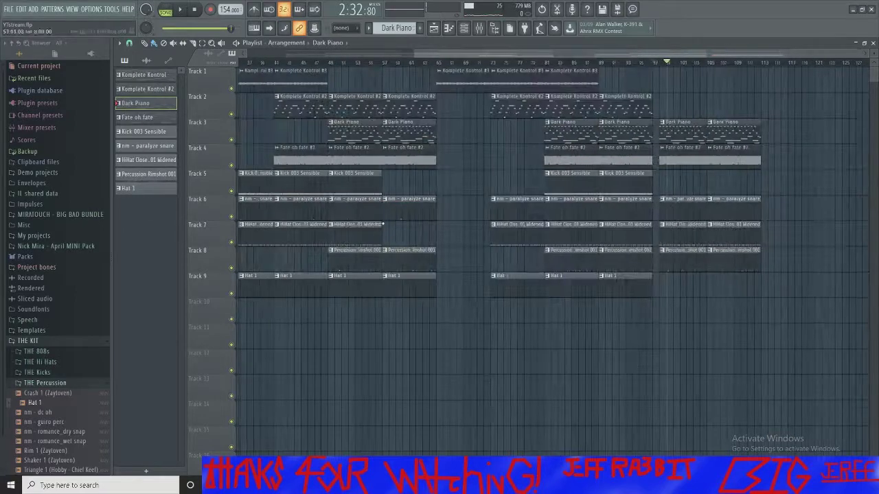
- Create an automation clip for the Master volume in the Mixer and return to the Playlist
{"action": "key", "text": "F9"}
{"action": "right_click", "coordinate": [150, 343]}
{"action": "left_click", "coordinate": [209, 395]}
{"action": "key", "text": "F9"}
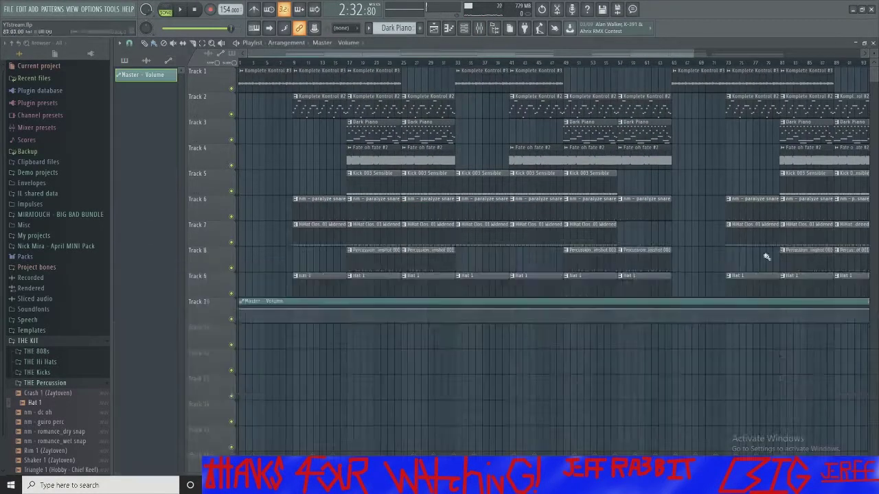
- Add Master volume automation points at bars 97 and 98, dip the second slightly, and lower the end point at bar 113 for a fade-out
{"action": "scroll", "coordinate": [620, 222], "scroll_direction": "up", "scroll_amount": 6}
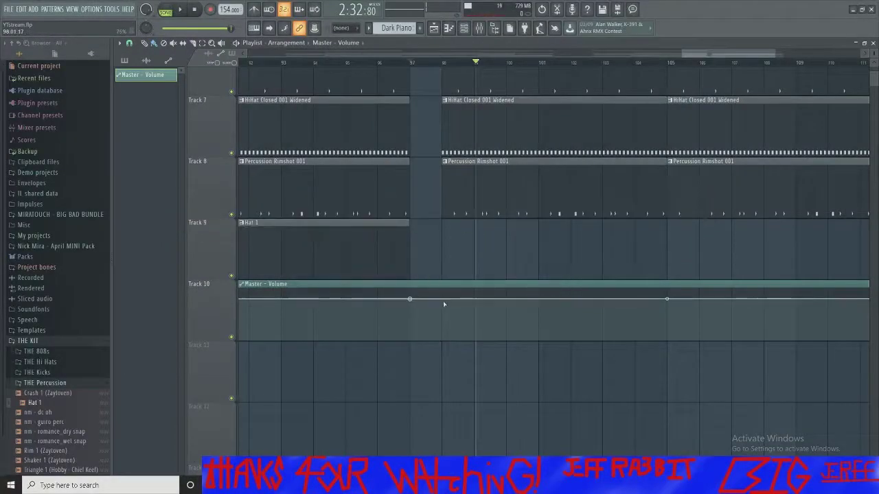
{"action": "right_click", "coordinate": [442, 300]}
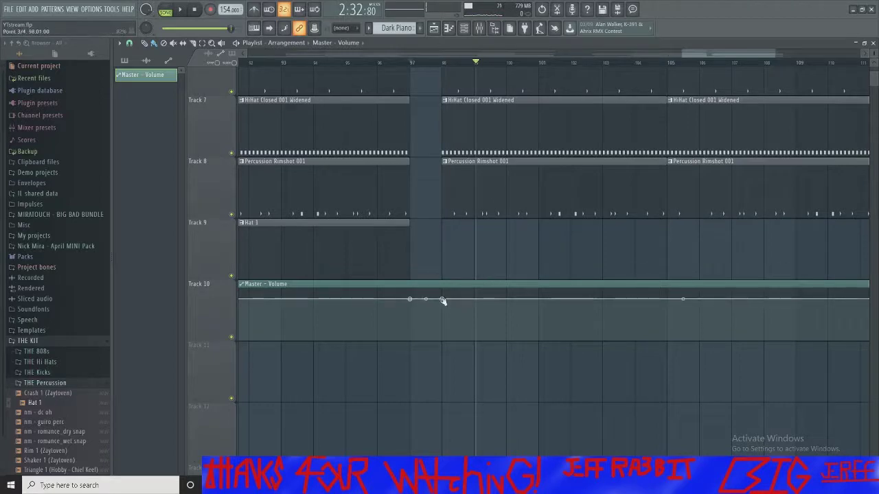
{"action": "left_click_drag", "start_coordinate": [443, 300], "coordinate": [450, 304]}
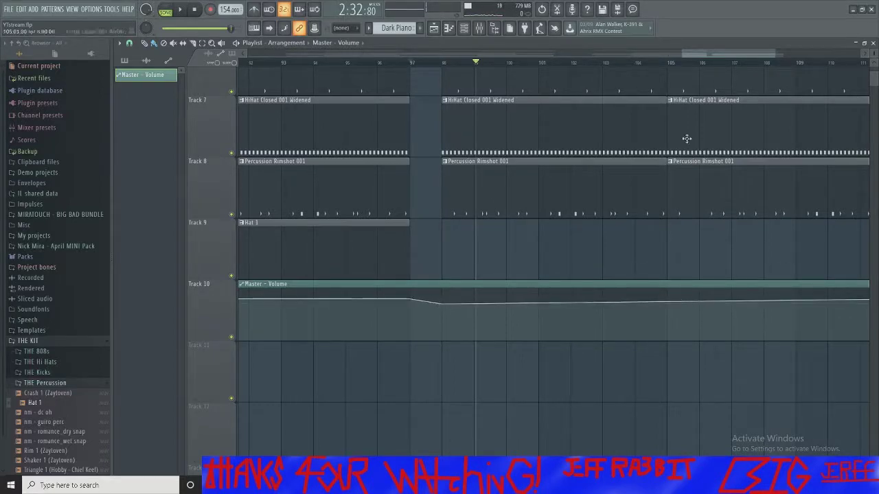
{"action": "left_click_drag", "start_coordinate": [726, 53], "coordinate": [775, 64]}
{"action": "left_click_drag", "start_coordinate": [589, 298], "coordinate": [588, 336]}
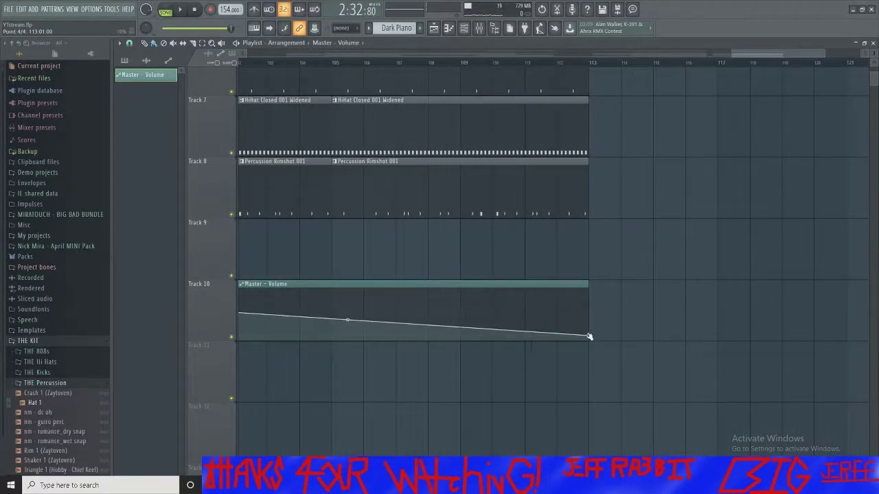
{"action": "scroll", "coordinate": [357, 382], "scroll_direction": "down", "scroll_amount": 10}
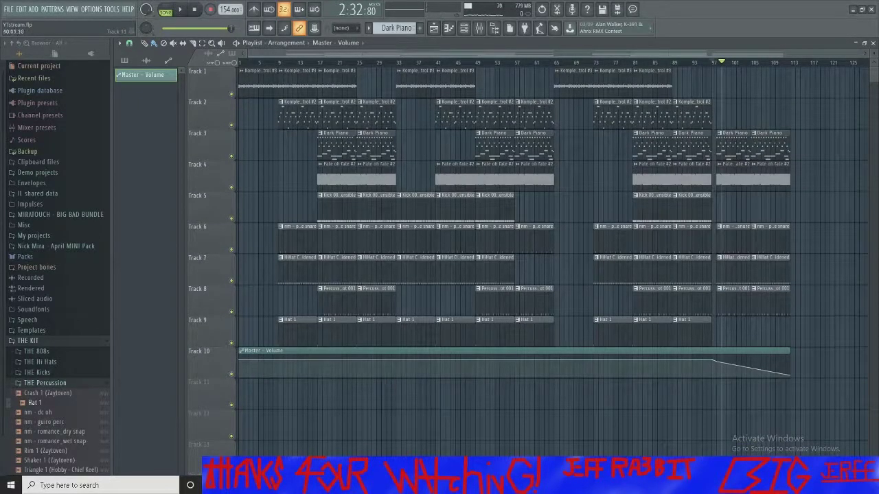
- Switch to OBS, mute the Mic/Aux source in the audio mixer, and minimize its window
{"action": "left_click", "coordinate": [576, 485]}
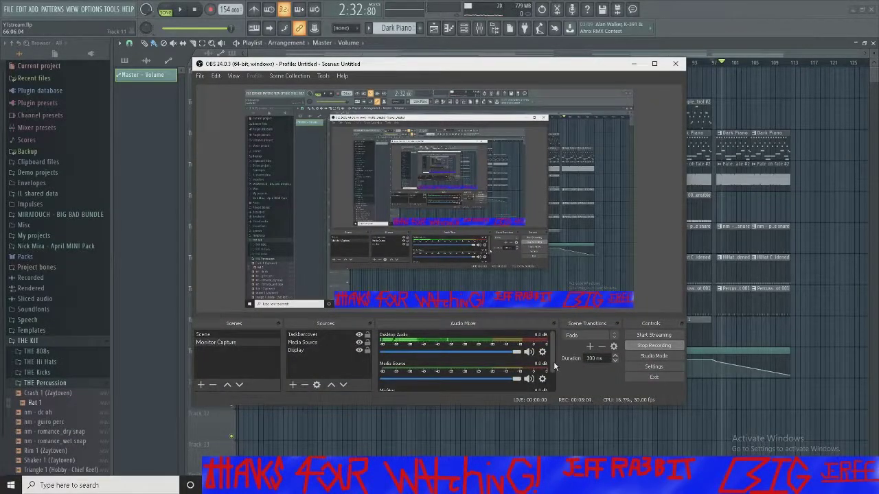
{"action": "scroll", "coordinate": [555, 368], "scroll_direction": "down", "scroll_amount": 2}
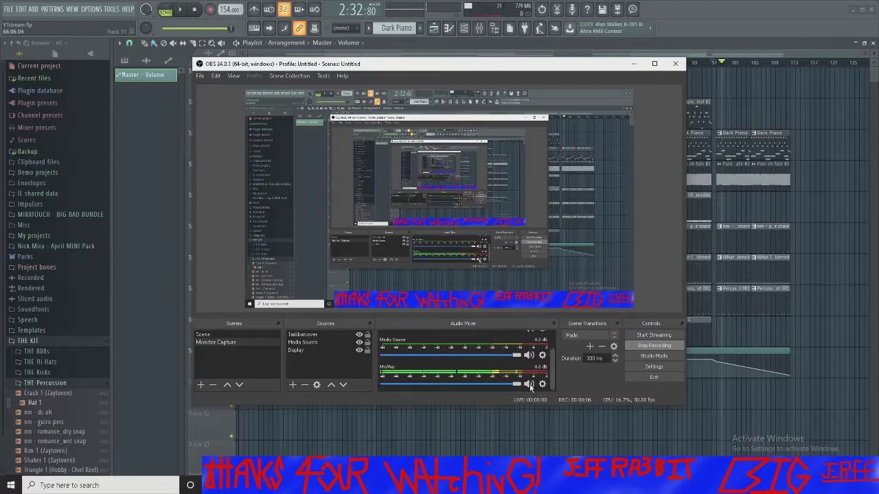
{"action": "left_click", "coordinate": [633, 63]}
- Play the full arrangement through to the faded outro and save the project
{"action": "left_click", "coordinate": [182, 10]}
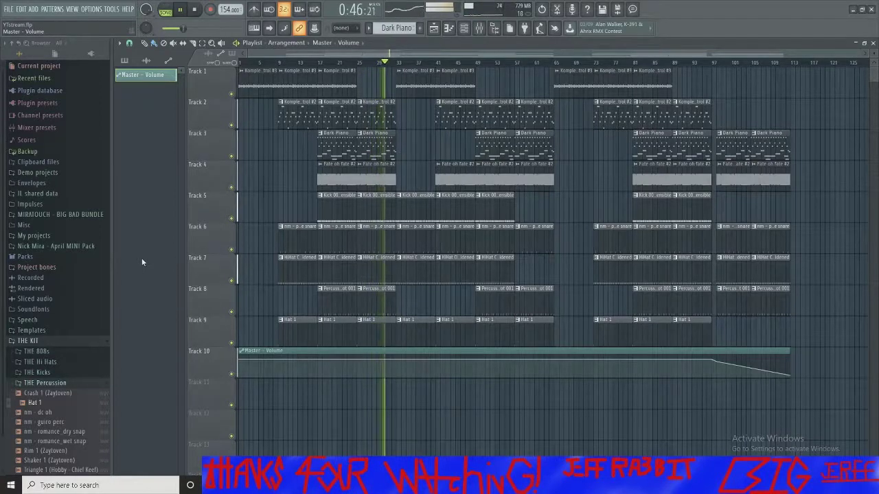
{"action": "key", "text": "ctrl+s"}
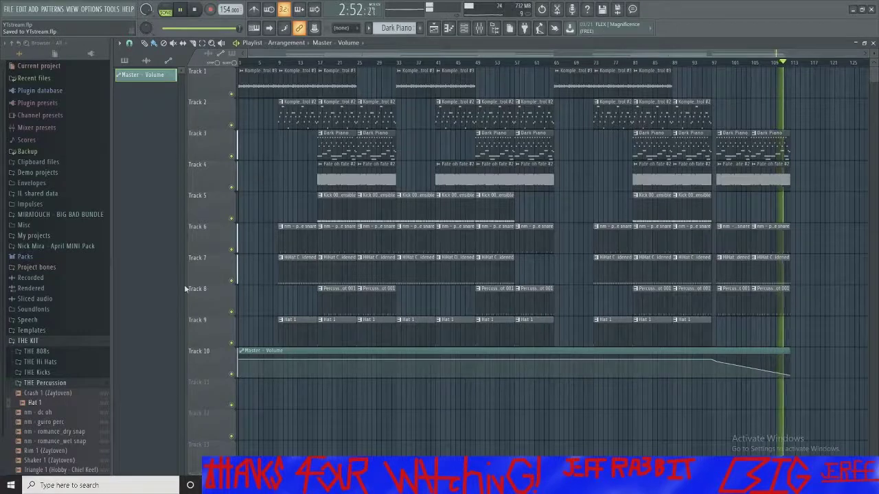
- Switch to OBS, unmute the Mic/Aux source, and return to the Playlist
{"action": "left_click", "coordinate": [505, 484]}
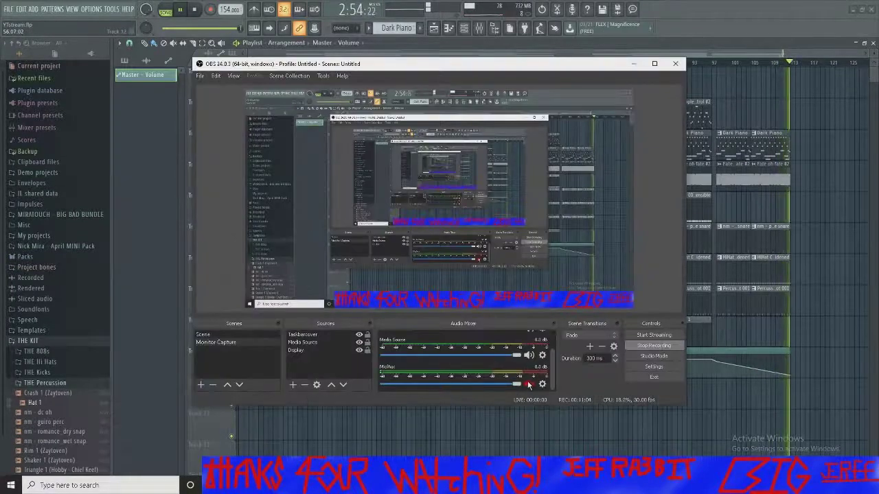
{"action": "left_click", "coordinate": [633, 64]}
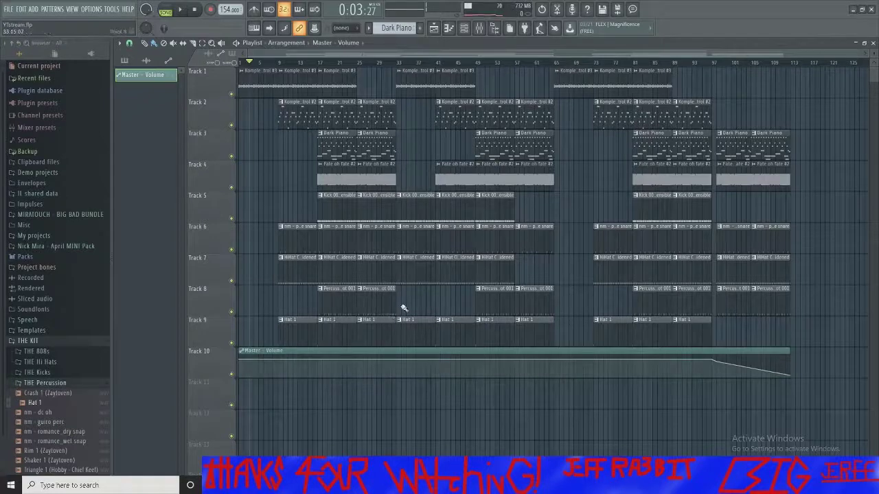
- Bring the OBS window with its recording controls back to the front
{"action": "left_click", "coordinate": [469, 484]}
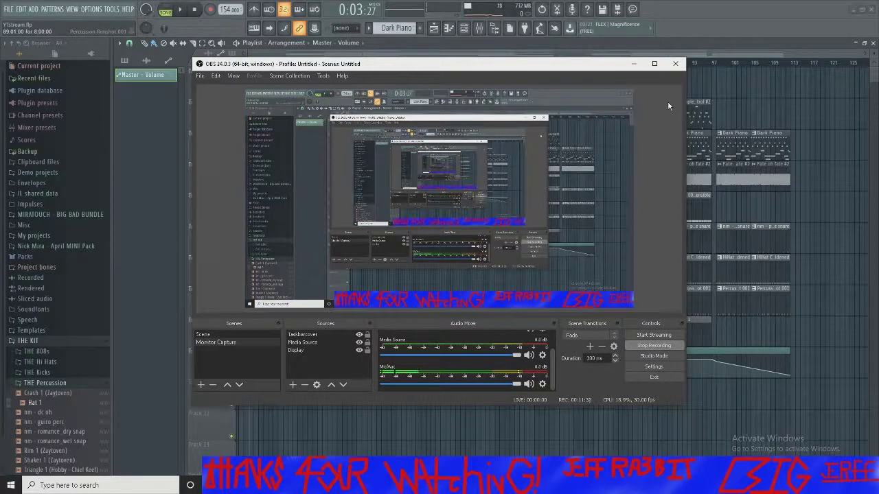
{"action": "left_click", "coordinate": [642, 65]}
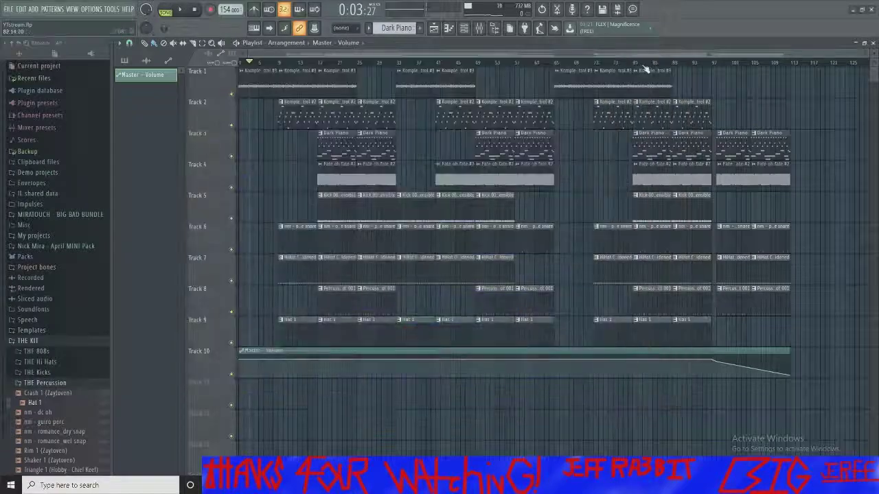
{"action": "left_click", "coordinate": [446, 481]}
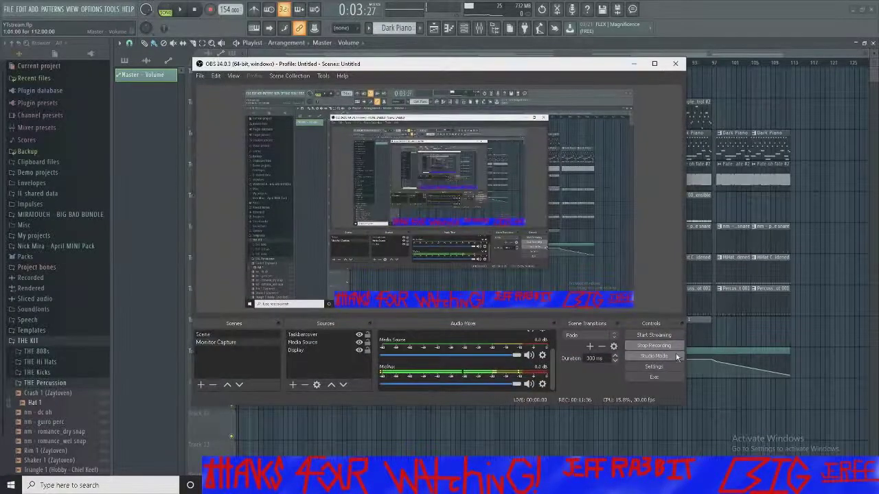